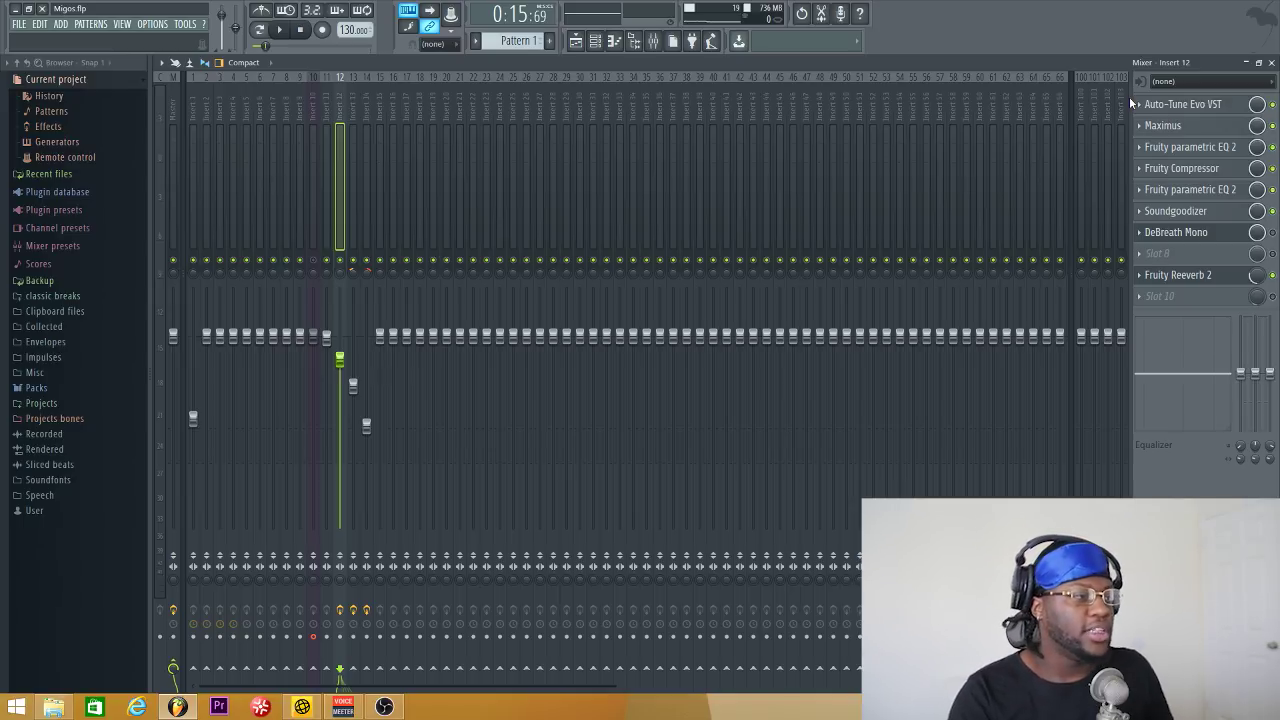
Set the input type of Auto-Tune Evo on Insert 12 to Alto/Tenor.
{"action": "left_click", "coordinate": [1181, 104]}
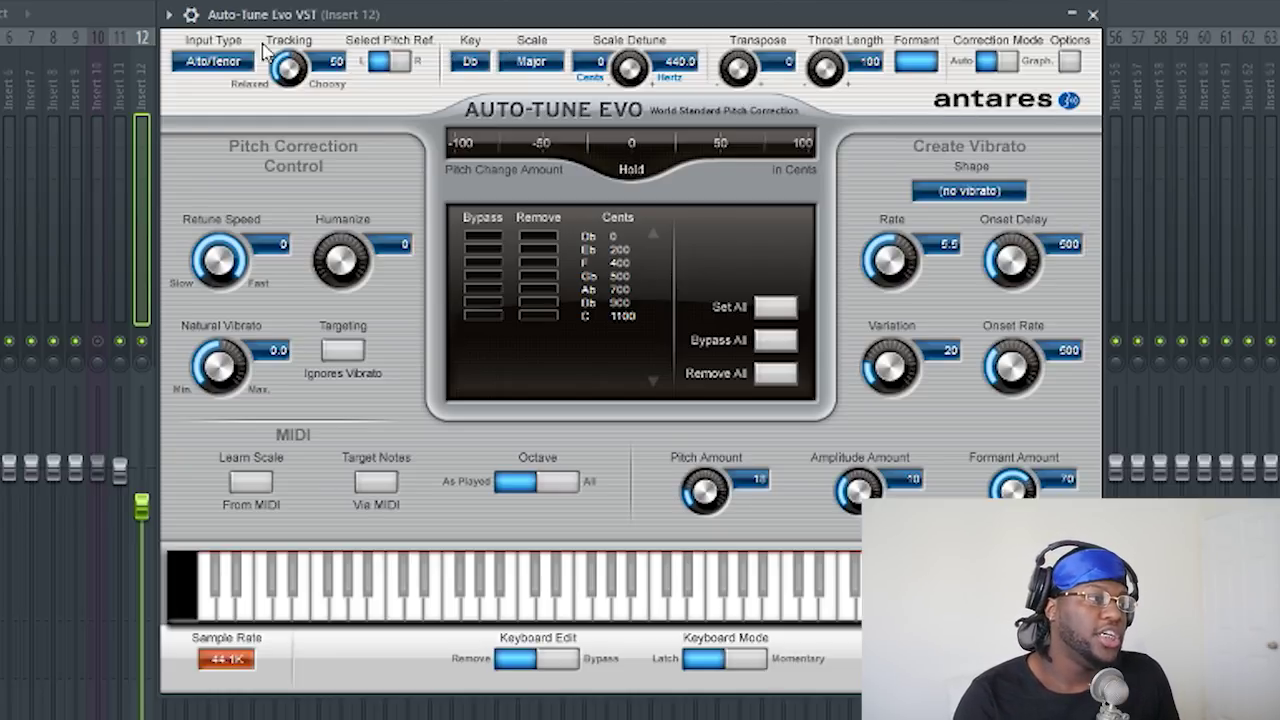
{"action": "left_click", "coordinate": [224, 62]}
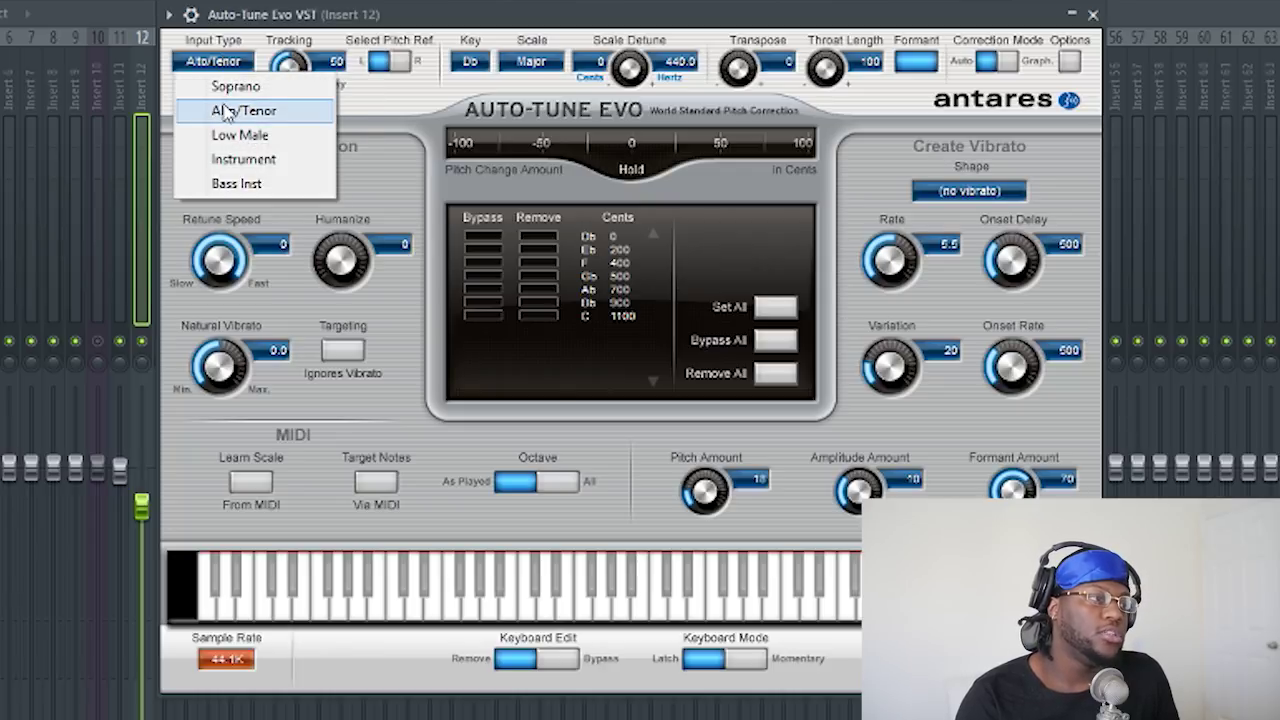
{"action": "left_click", "coordinate": [218, 110]}
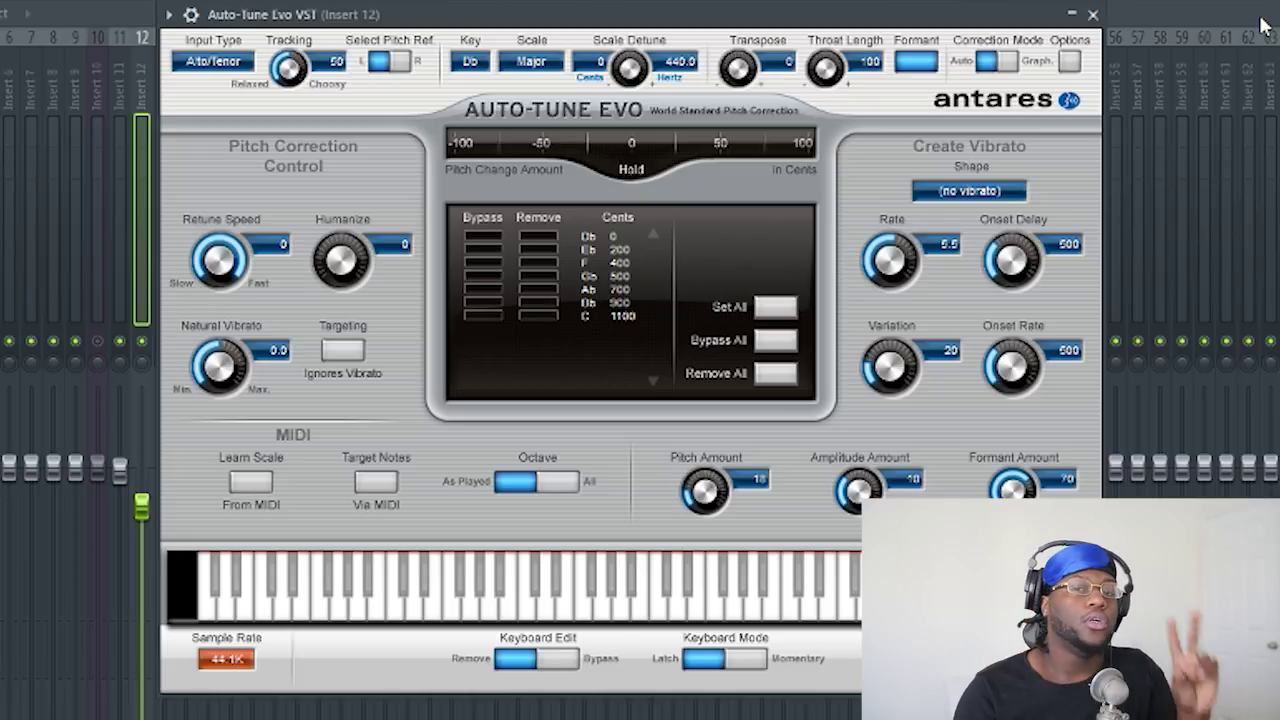
{"action": "left_click", "coordinate": [1094, 16]}
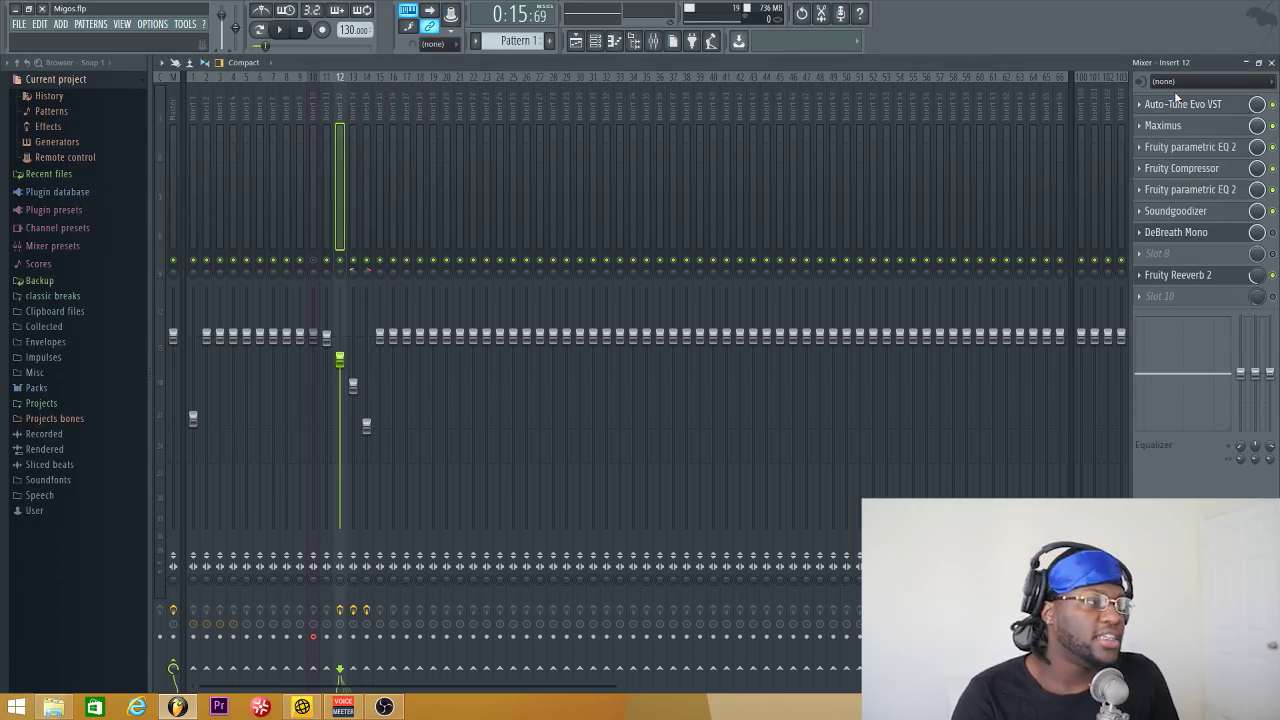
{"action": "left_click", "coordinate": [1168, 125]}
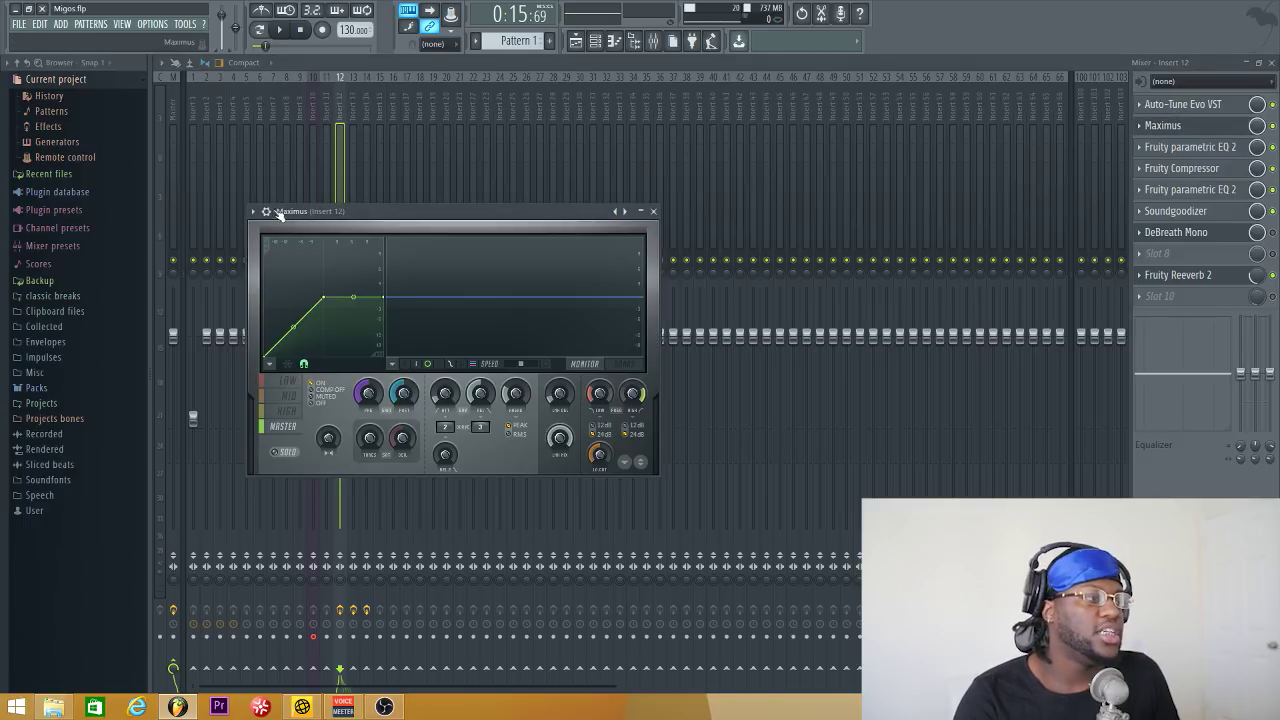
{"action": "left_click", "coordinate": [258, 212]}
{"action": "key", "text": "Escape"}
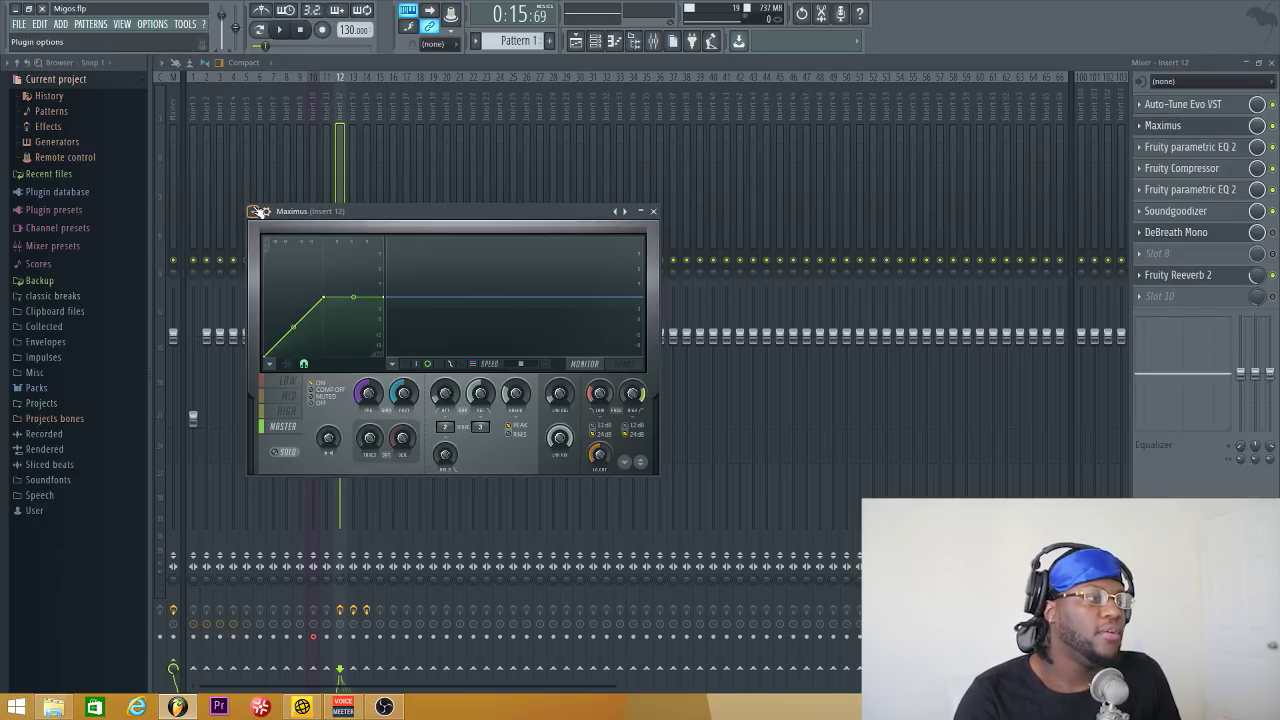
{"action": "left_click", "coordinate": [653, 211]}
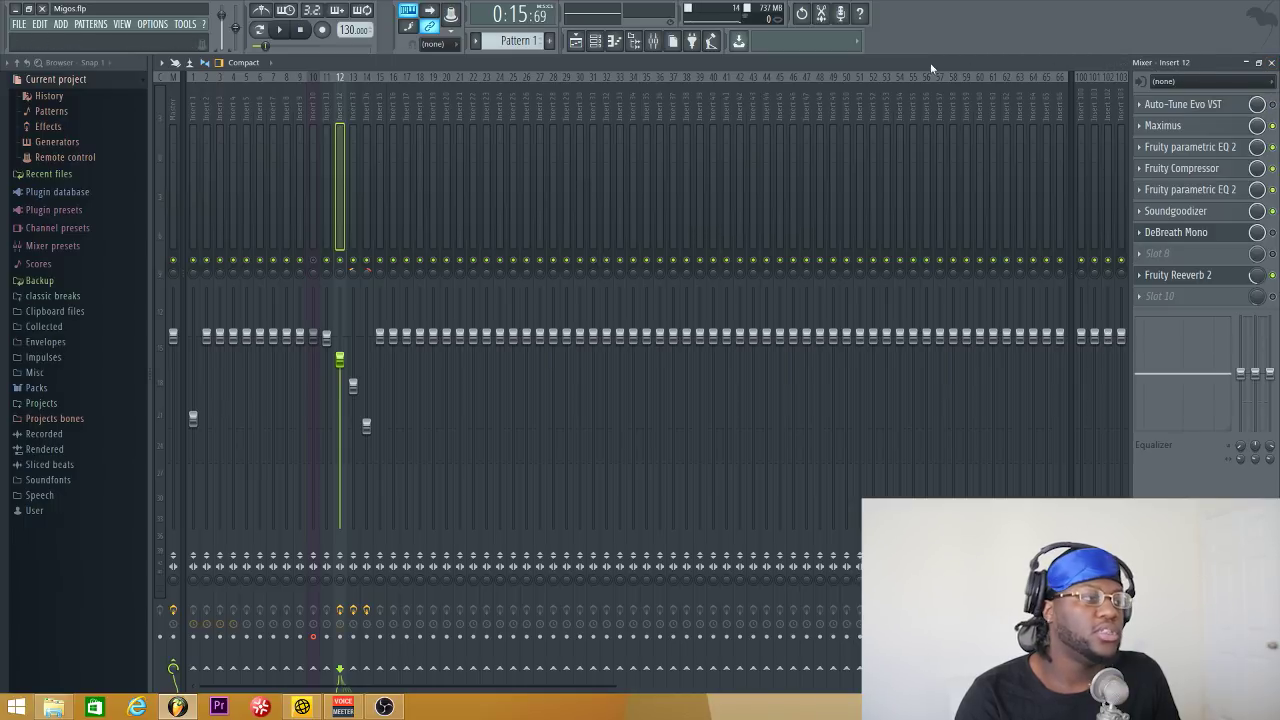
Solo Track 2 in the playlist and play the vocal to compare it with Auto-Tune Evo bypassed and enabled.
{"action": "left_click", "coordinate": [1271, 63]}
{"action": "right_click", "coordinate": [218, 166]}
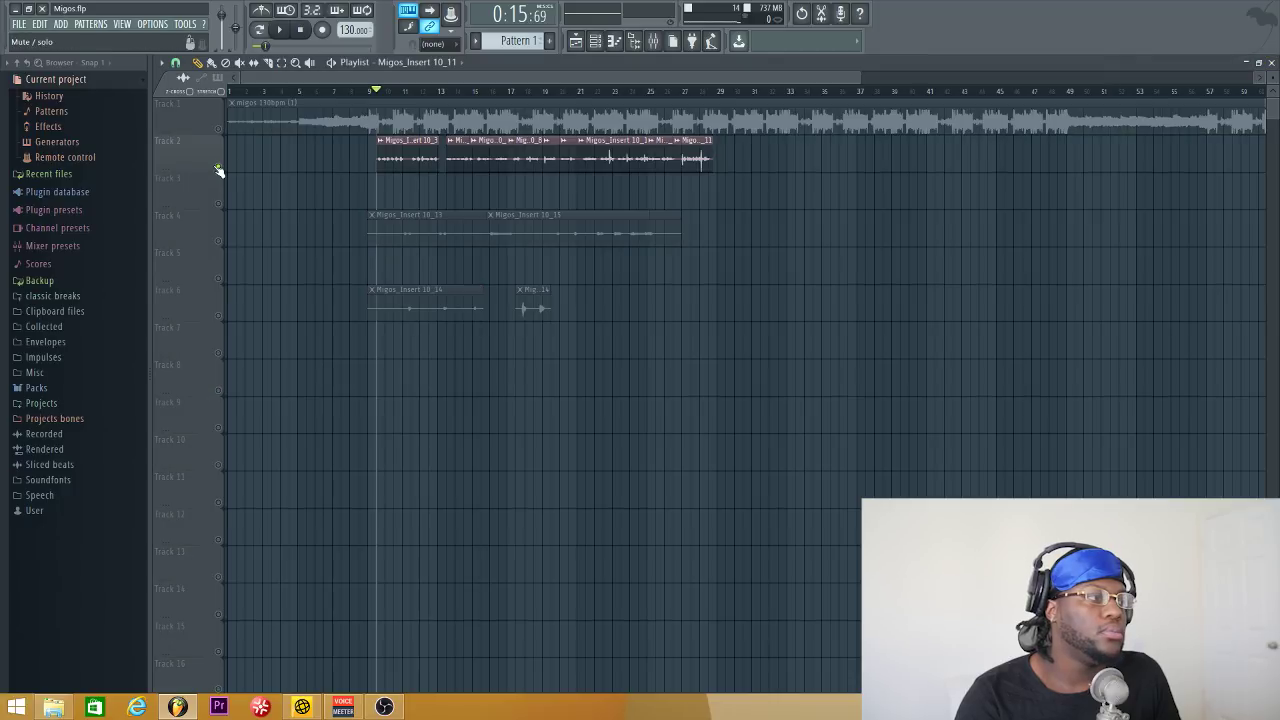
{"action": "left_click", "coordinate": [658, 45]}
{"action": "key", "text": "space"}
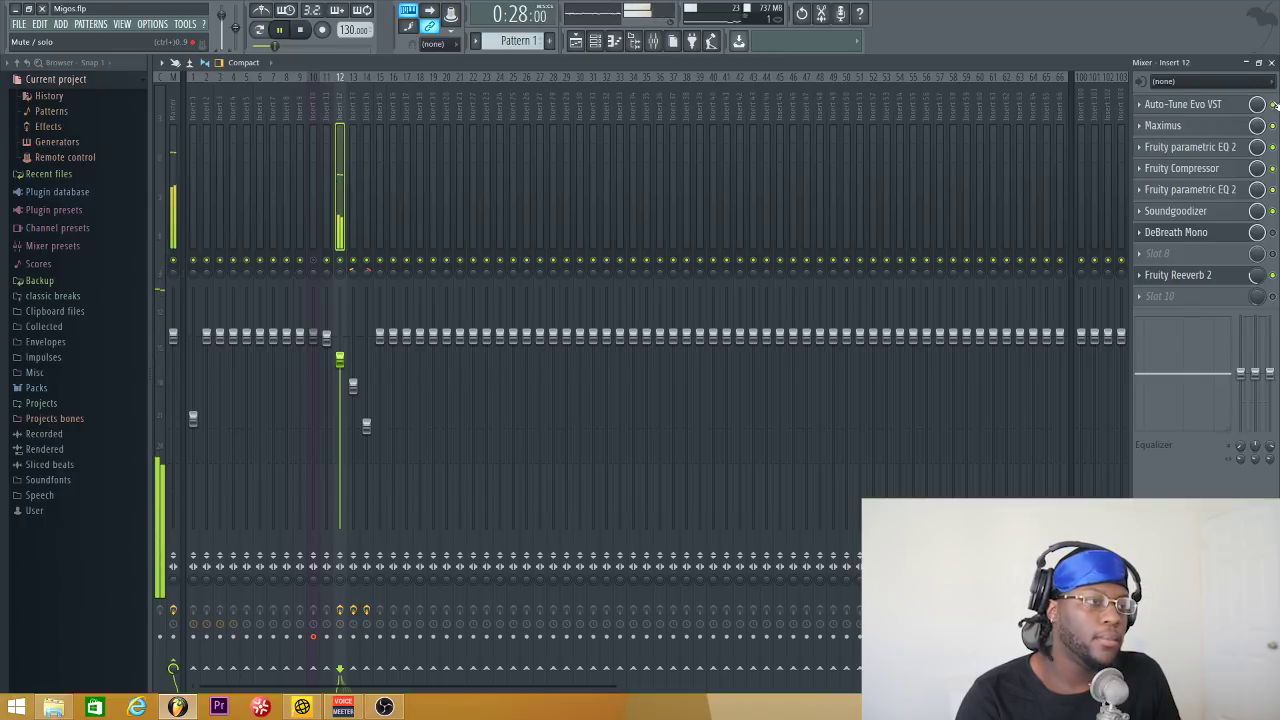
{"action": "key", "text": "space"}
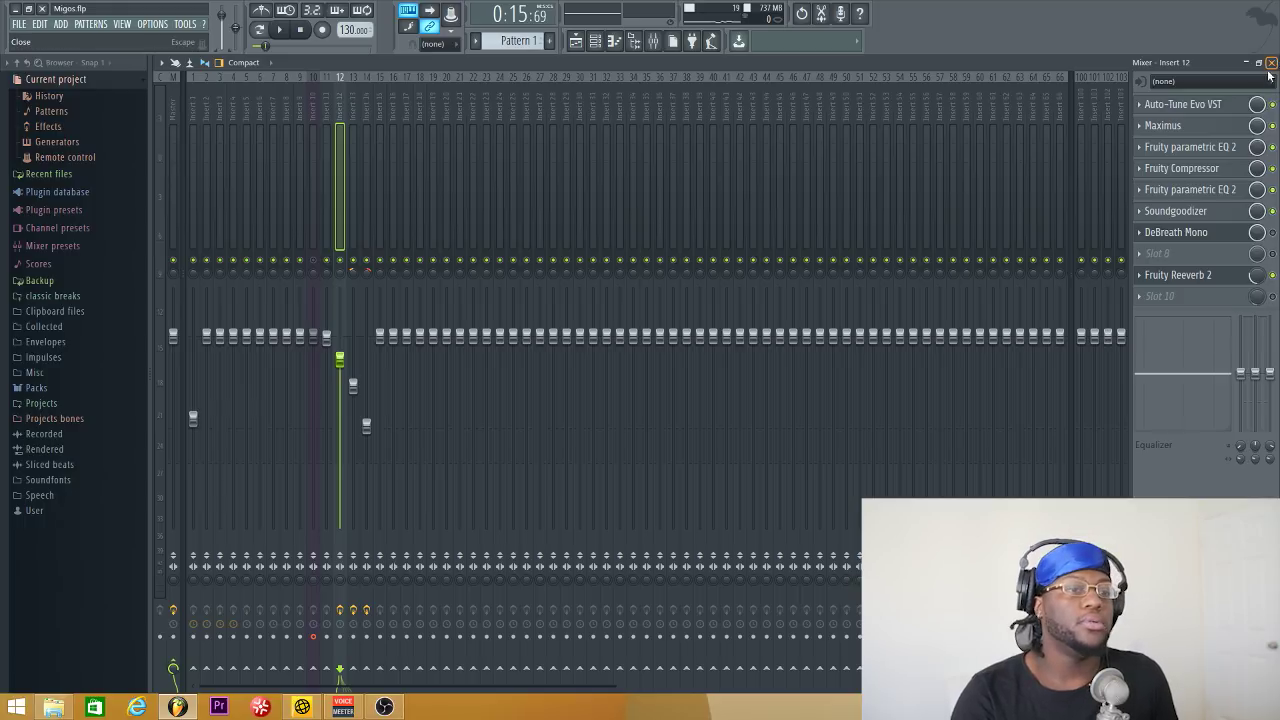
Load the De-esser narrow-band preset in Maximus on Insert 12.
{"action": "left_click", "coordinate": [1197, 125]}
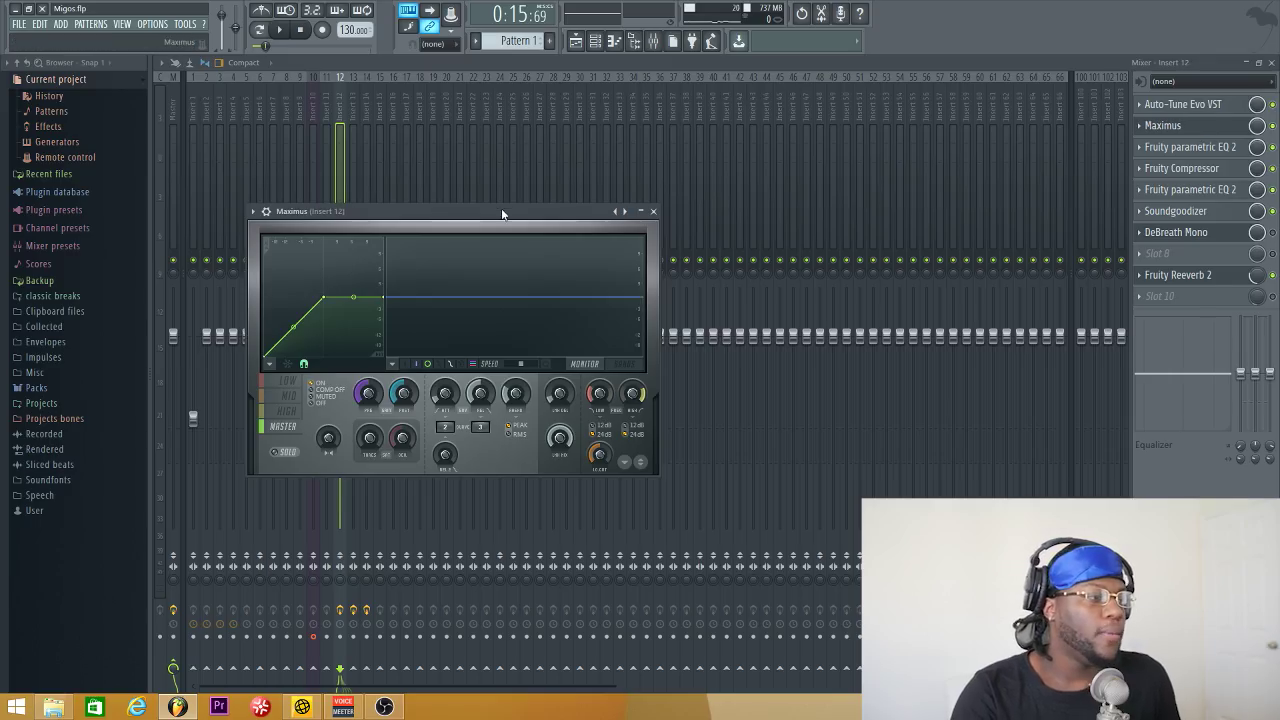
{"action": "left_click_drag", "start_coordinate": [506, 212], "coordinate": [594, 137]}
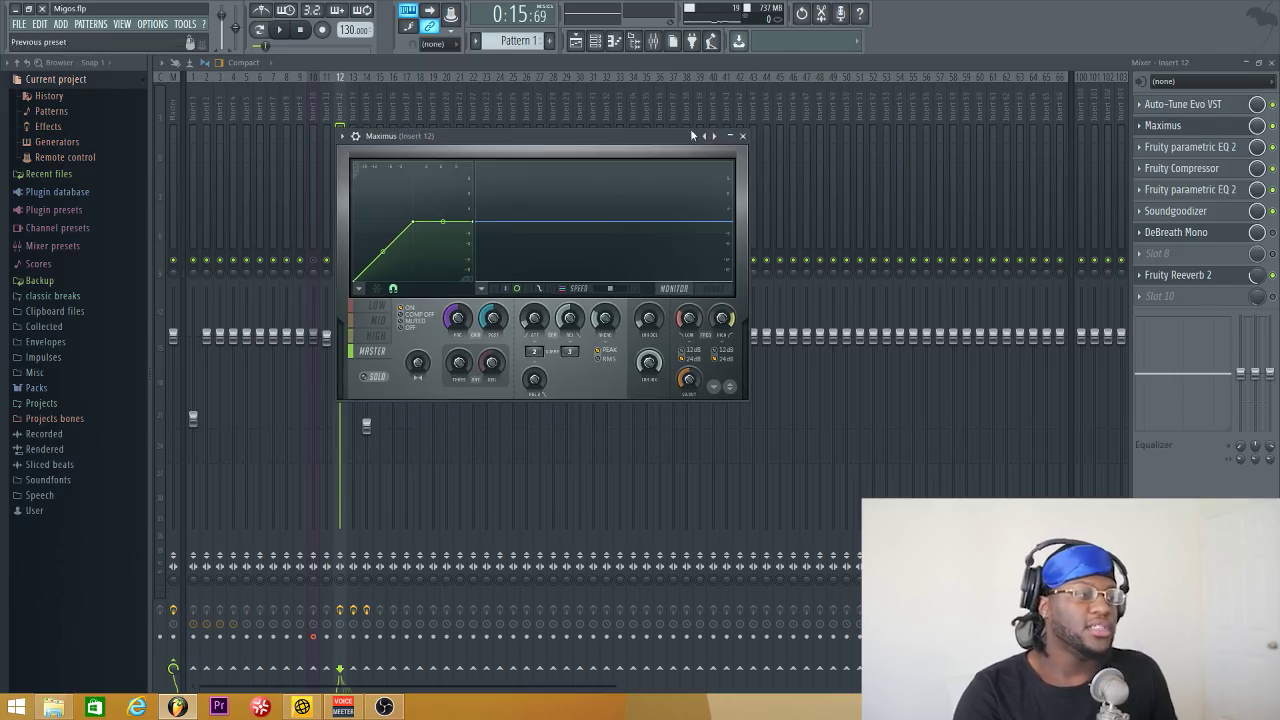
{"action": "left_click", "coordinate": [342, 136]}
{"action": "mouse_move", "coordinate": [360, 176]}
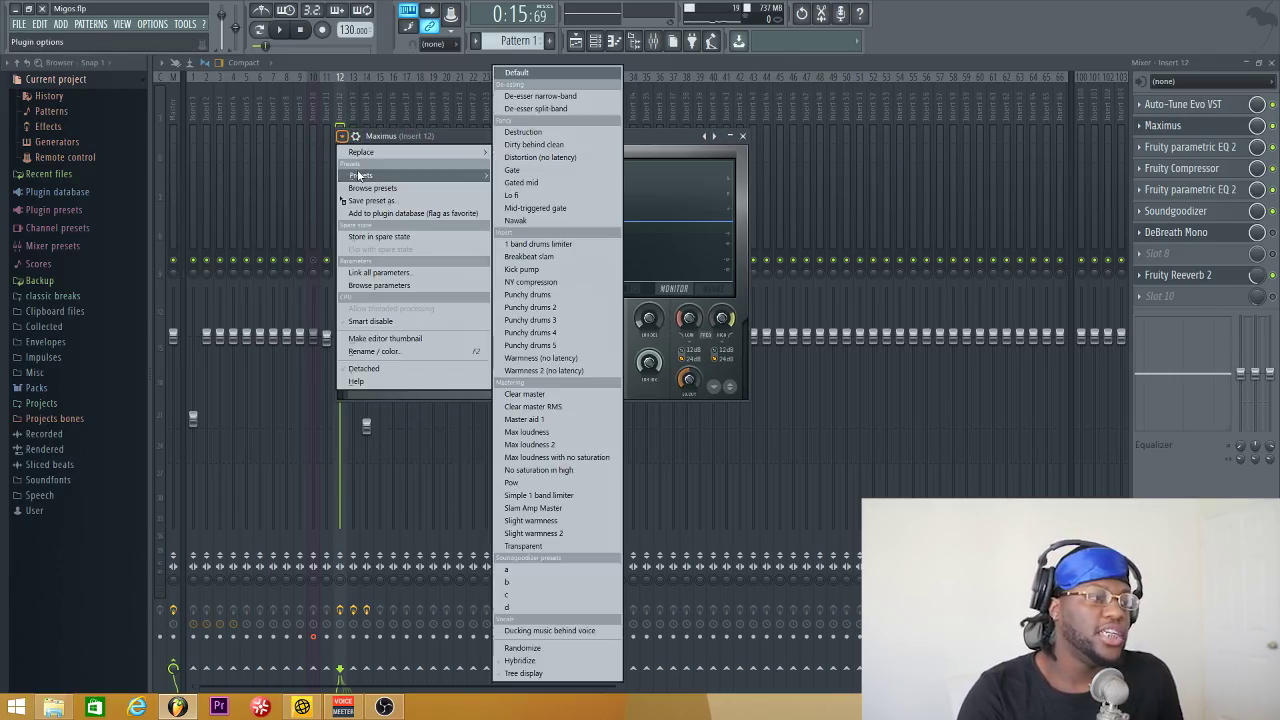
{"action": "left_click", "coordinate": [552, 97]}
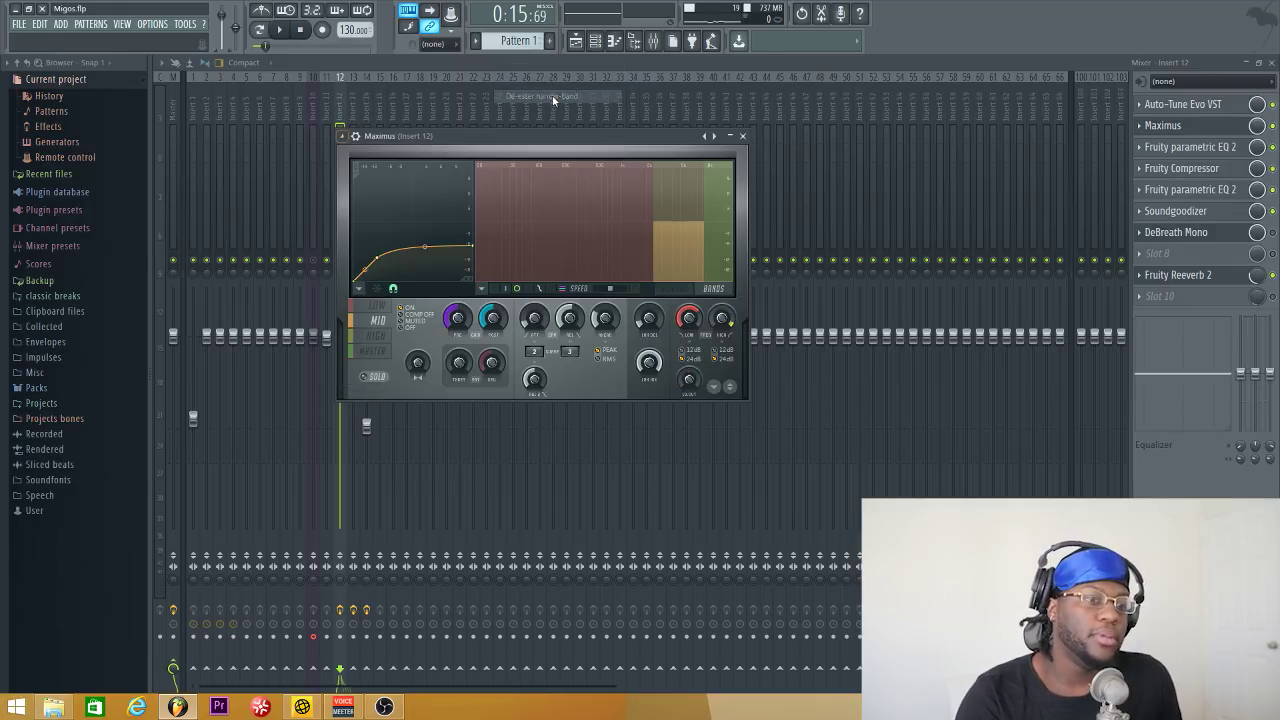
{"action": "left_click", "coordinate": [744, 136]}
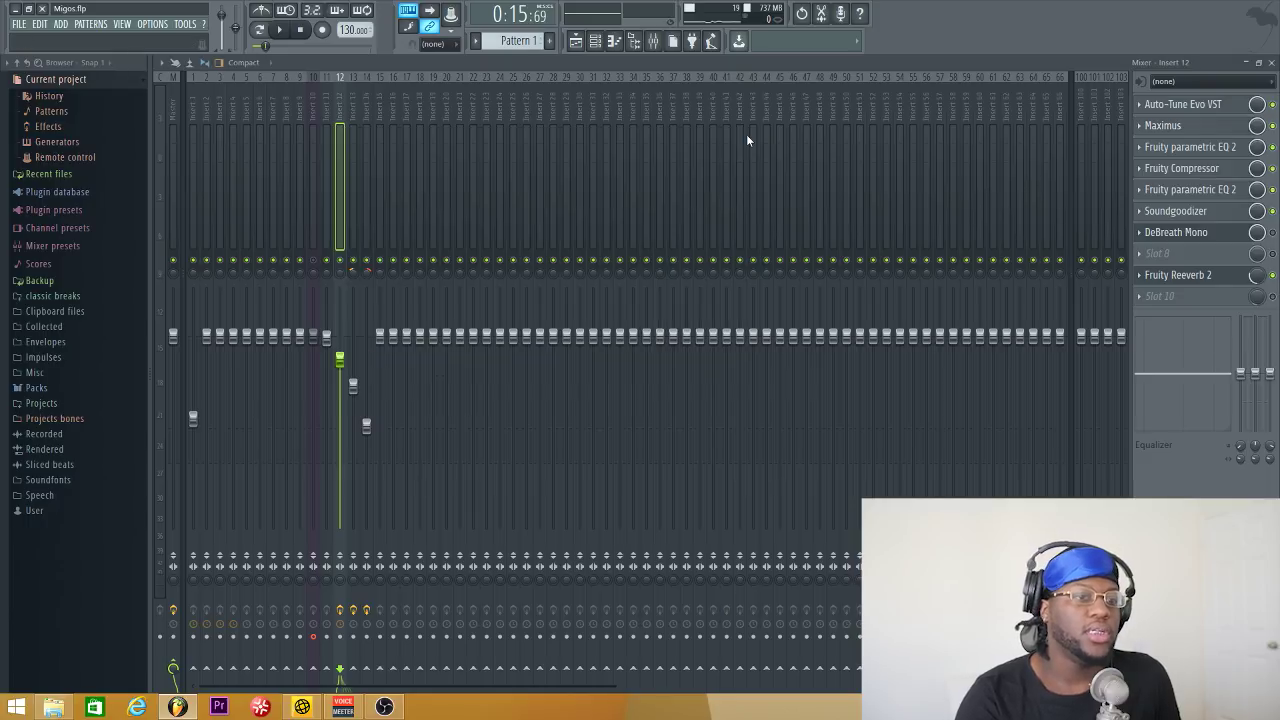
Boost band 3 of the first Fruity parametric EQ 2 strongly during vocal playback, and bring it down to a slight cut.
{"action": "left_click", "coordinate": [1190, 149]}
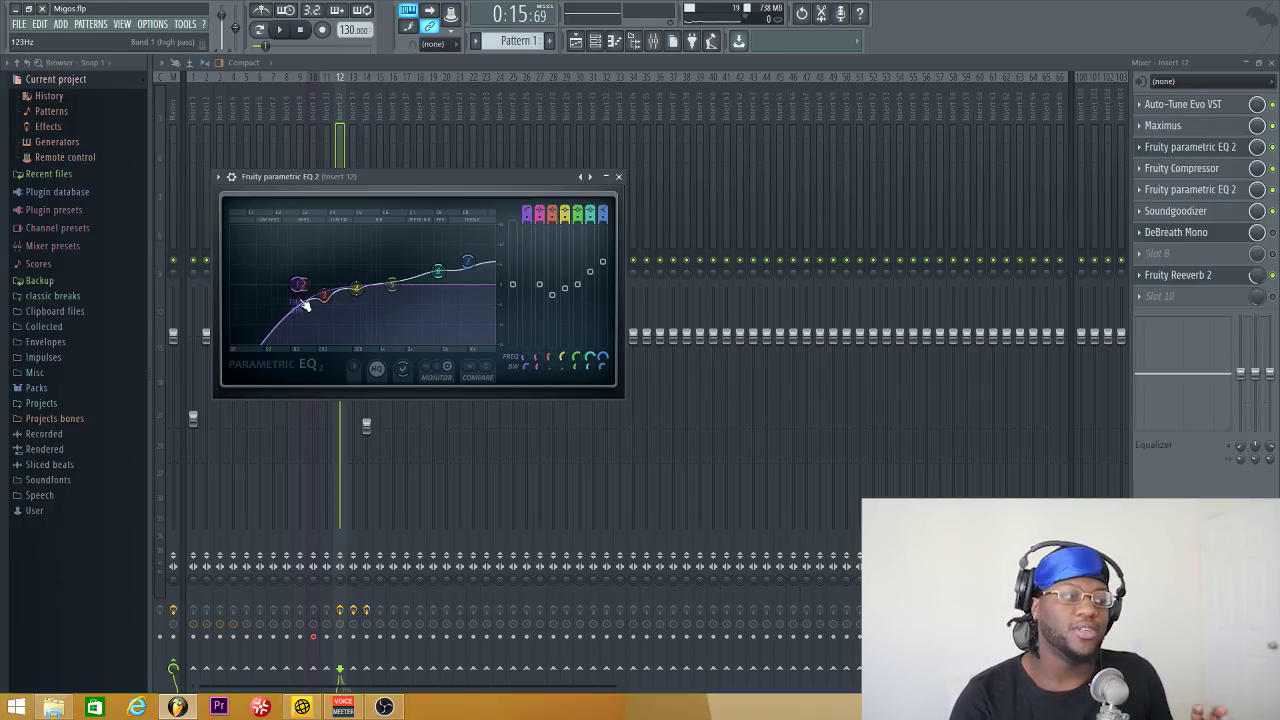
{"action": "left_click_drag", "start_coordinate": [324, 296], "coordinate": [324, 229]}
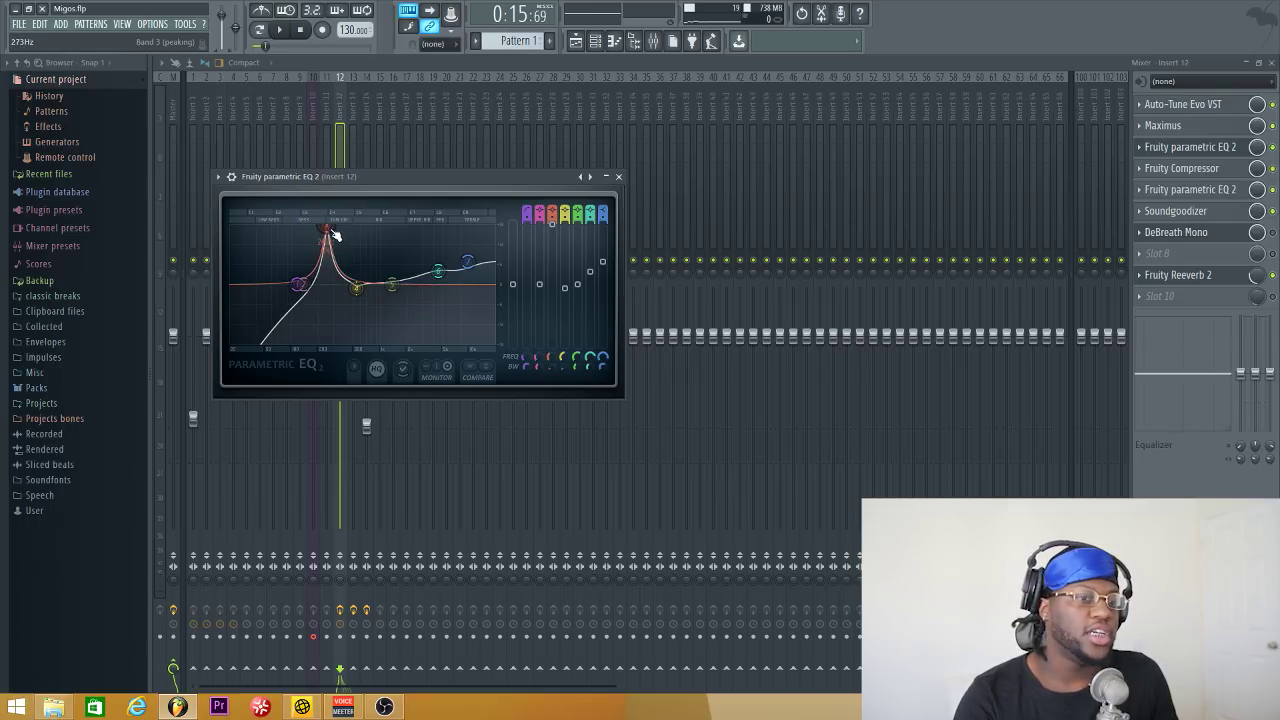
{"action": "key", "text": "space"}
{"action": "left_click_drag", "start_coordinate": [327, 230], "coordinate": [330, 293]}
{"action": "key", "text": "space"}
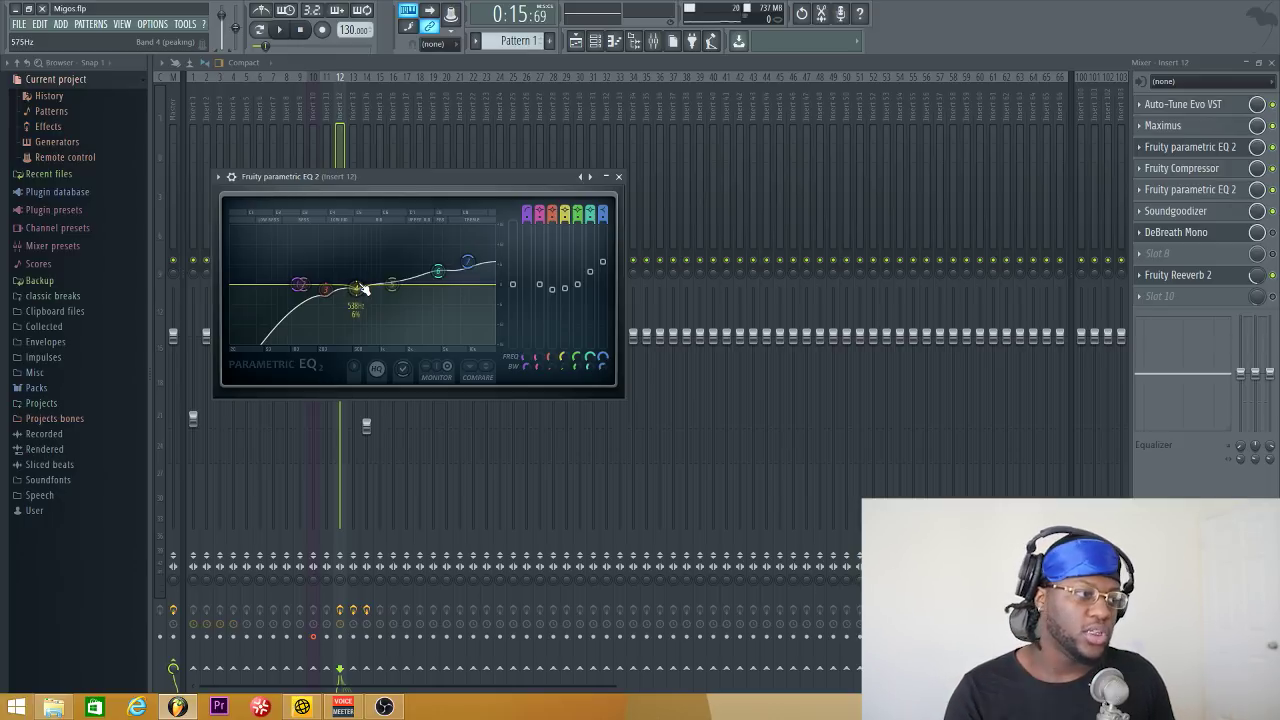
Fine-tune band 4 of the first parametric EQ and audition the vocal with that EQ bypassed and enabled.
{"action": "left_click_drag", "start_coordinate": [359, 287], "coordinate": [361, 293]}
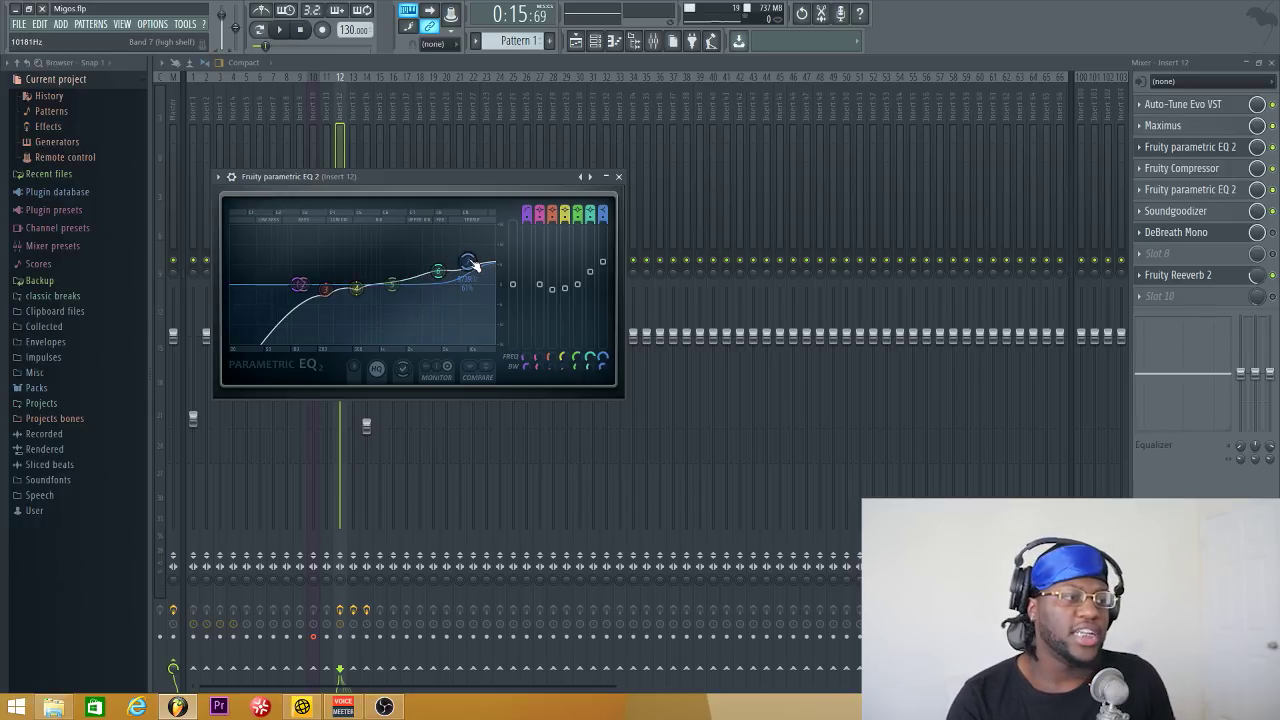
{"action": "key", "text": "space"}
{"action": "left_click", "coordinate": [1273, 149]}
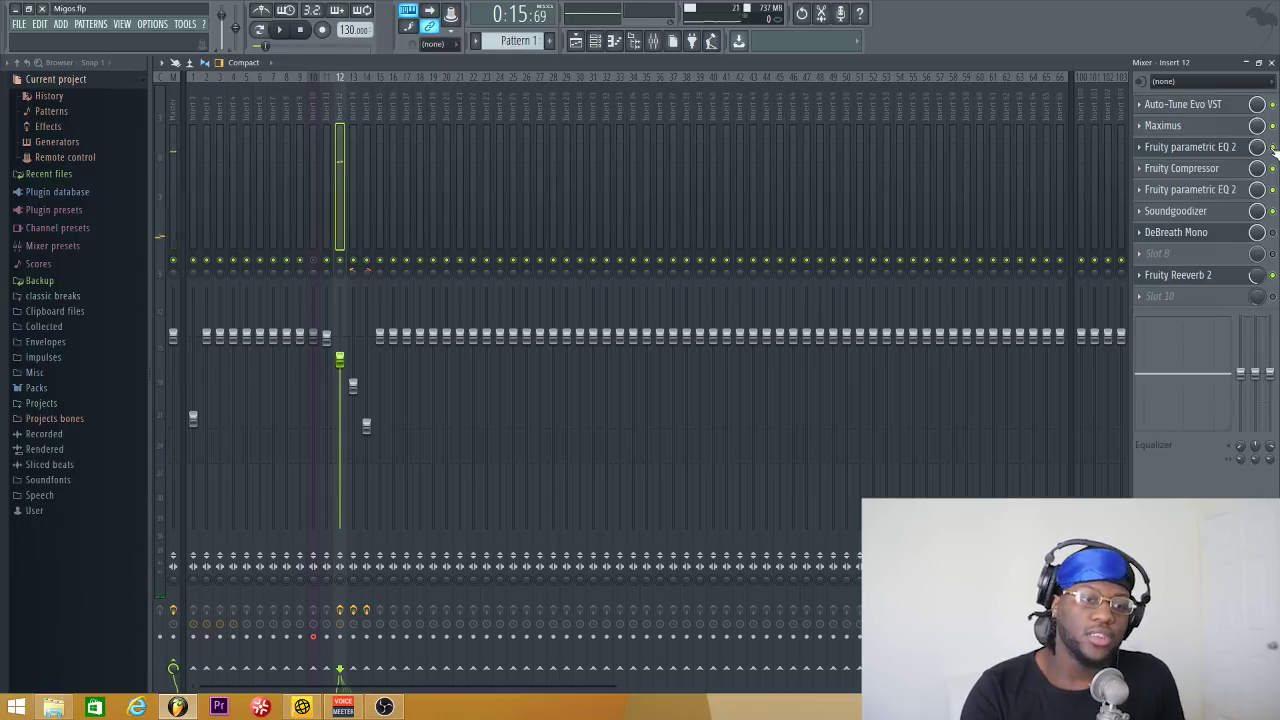
Raise the Fruity Compressor threshold to 0.0 dB, and lower it to -32.3 dB while playing the vocal.
{"action": "left_click", "coordinate": [1210, 174]}
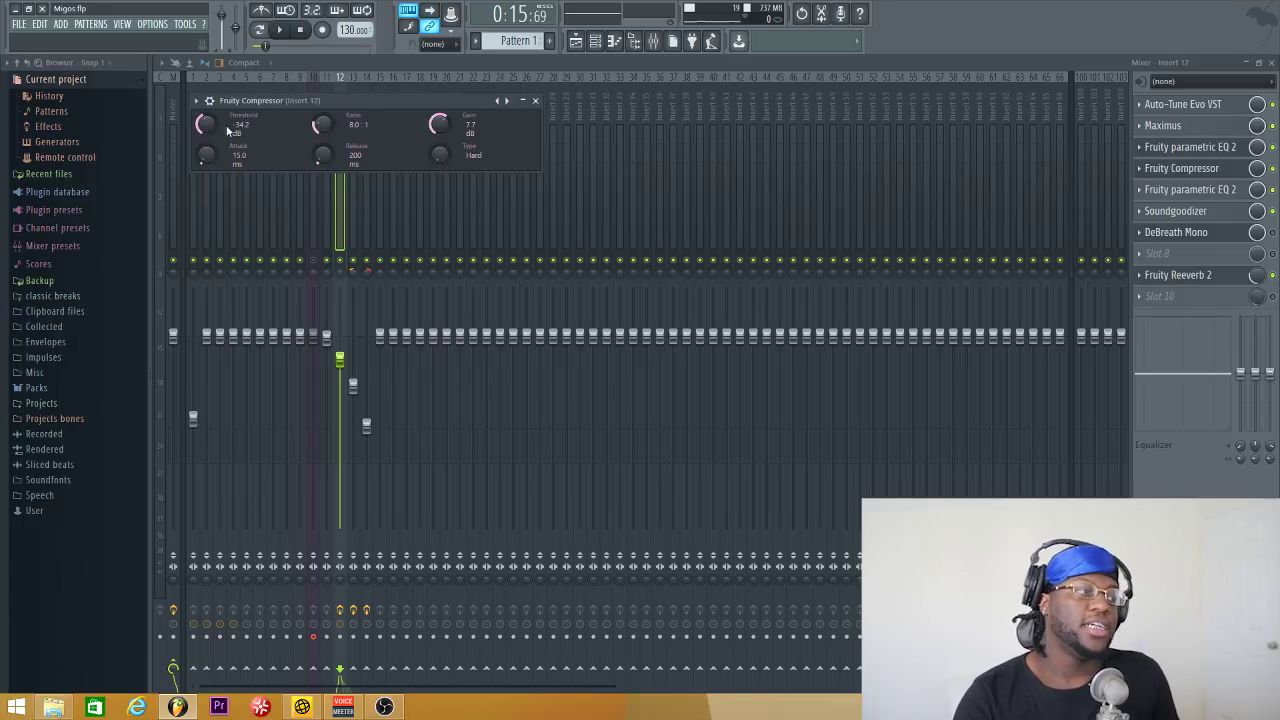
{"action": "left_click_drag", "start_coordinate": [212, 128], "coordinate": [212, 95]}
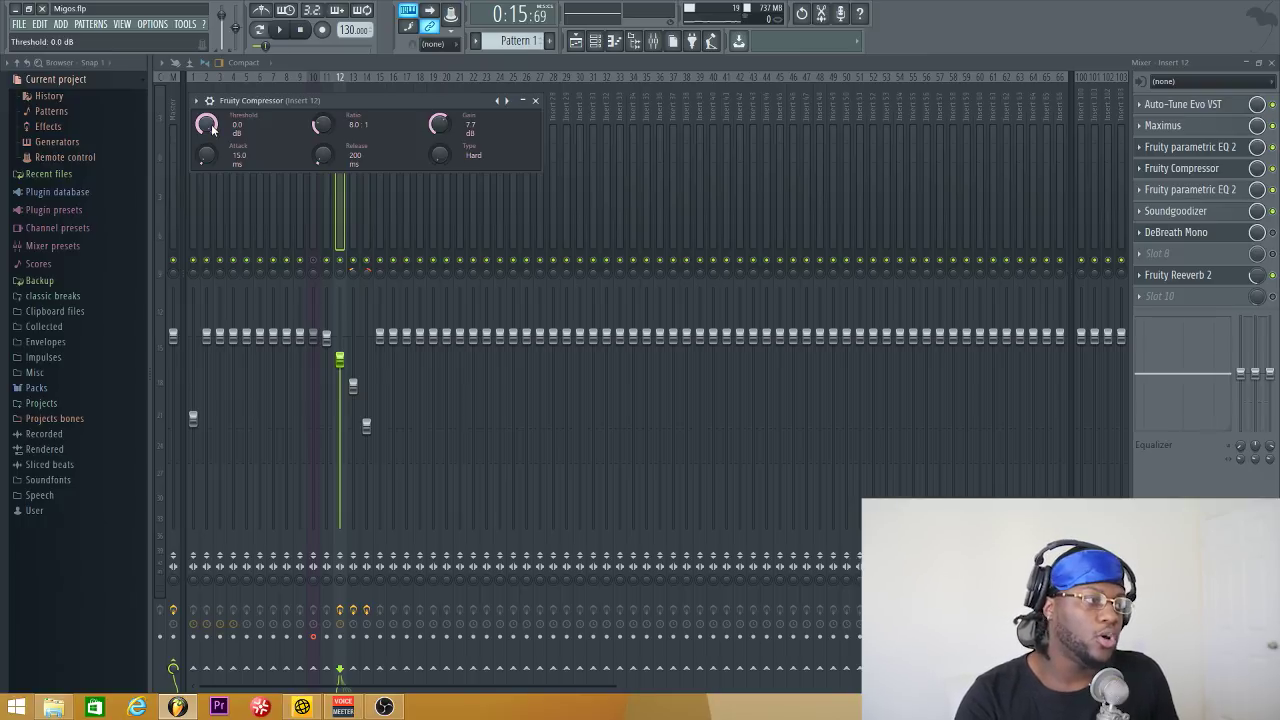
{"action": "key", "text": "space"}
{"action": "left_click_drag", "start_coordinate": [212, 125], "coordinate": [212, 173]}
{"action": "key", "text": "space"}
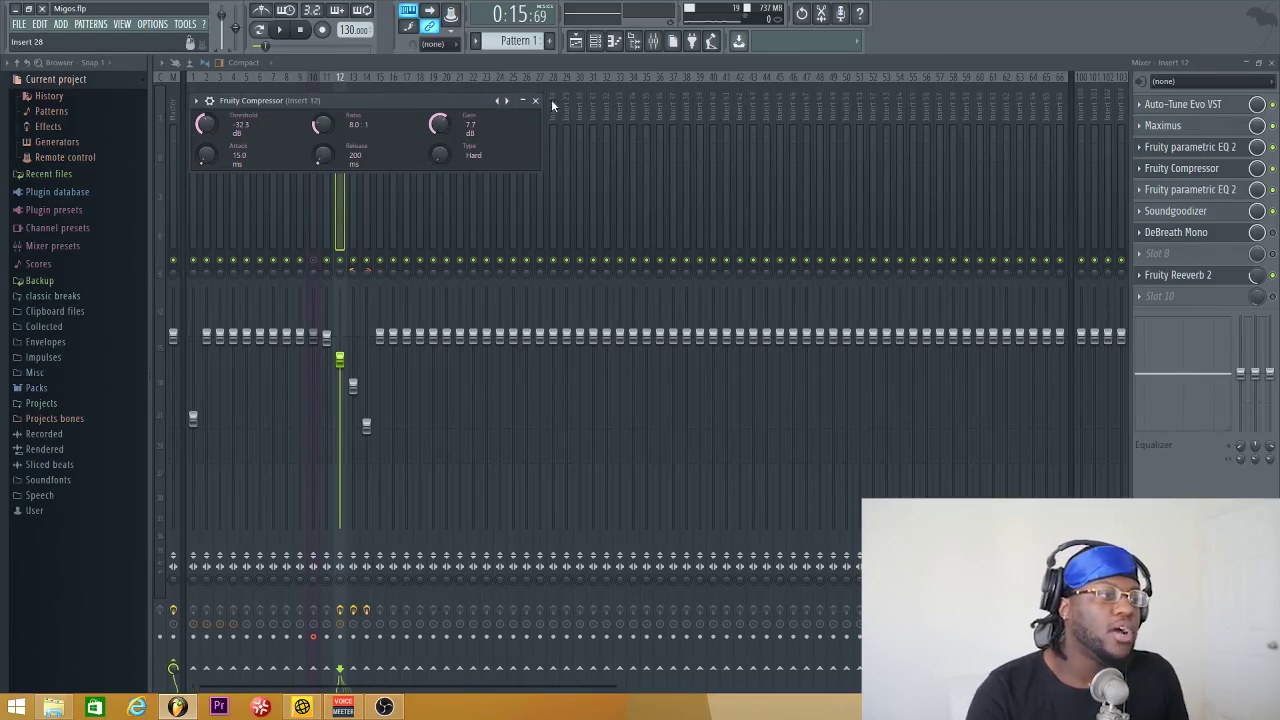
{"action": "left_click", "coordinate": [545, 103]}
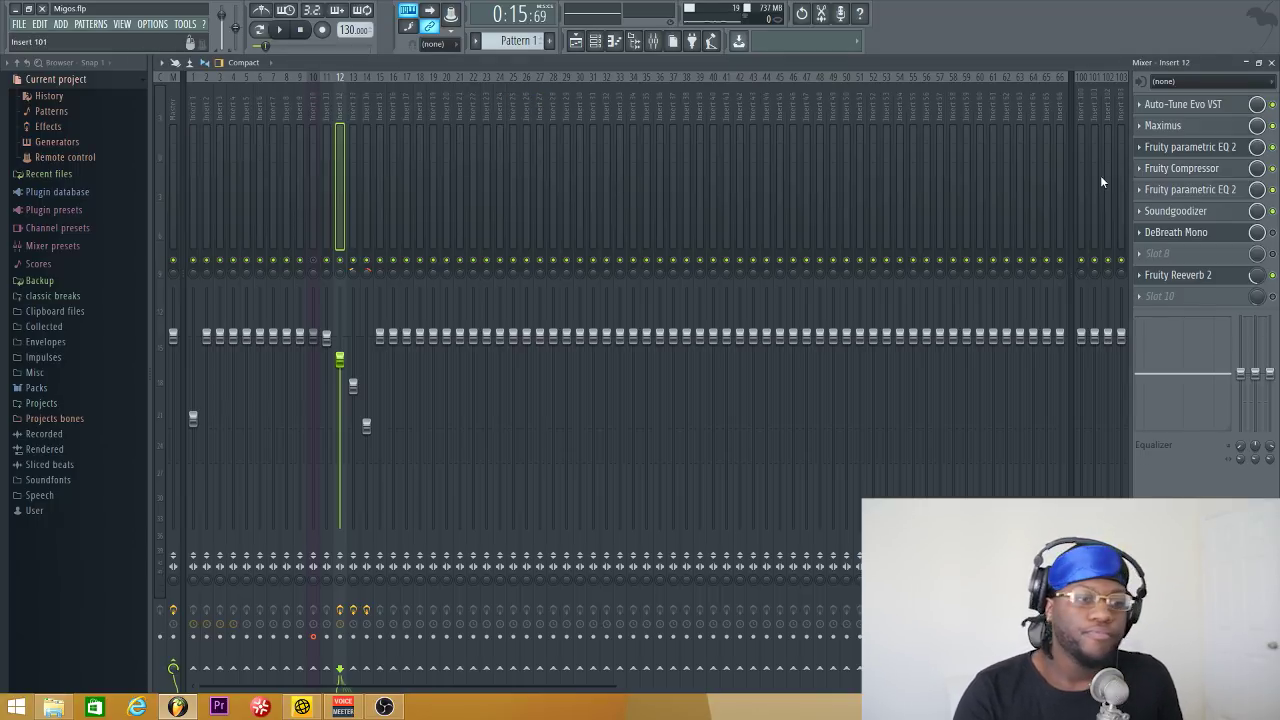
Move the second Fruity parametric EQ 2 up one slot above the Fruity Compressor and review its band 7 high shelf.
{"action": "left_click", "coordinate": [1158, 189]}
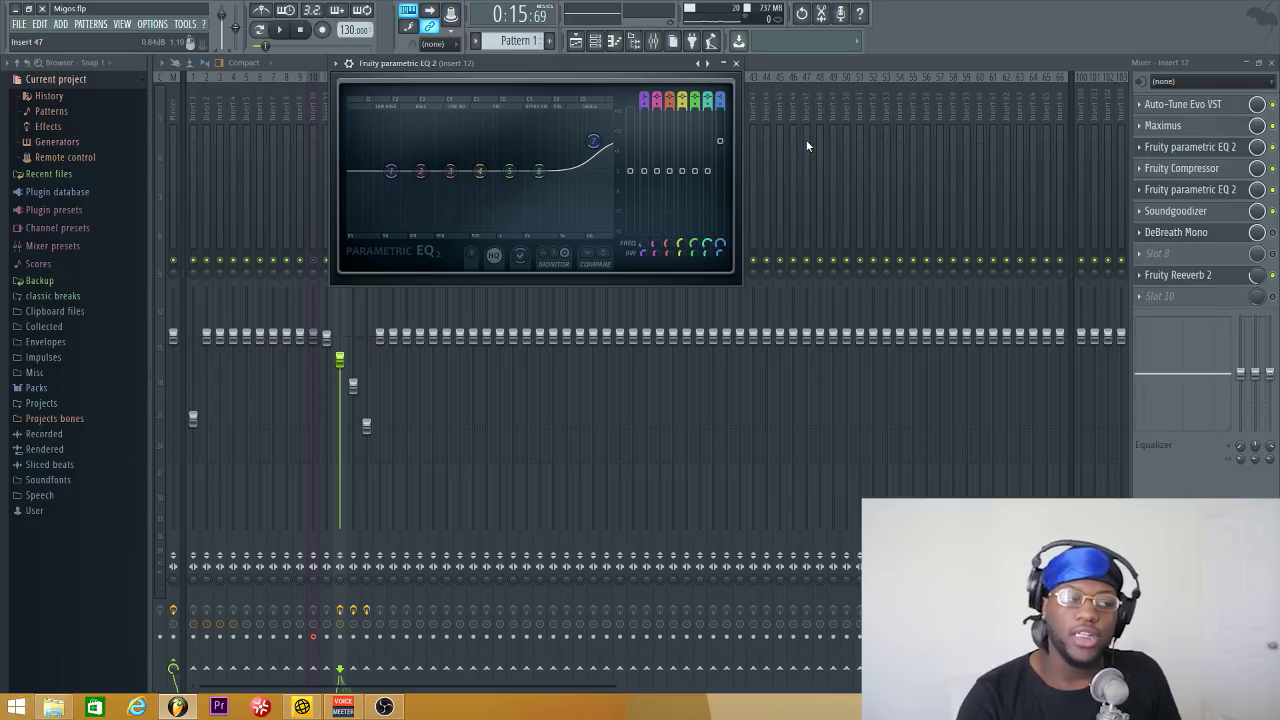
{"action": "left_click", "coordinate": [1139, 189]}
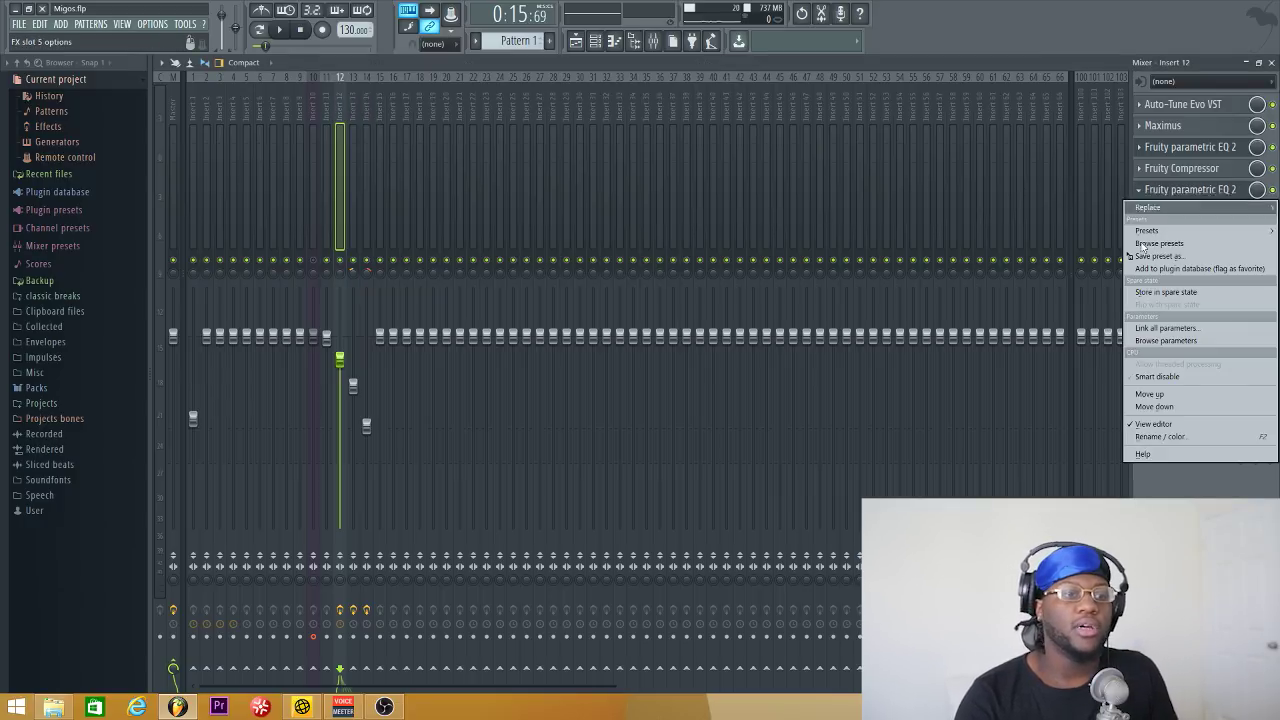
{"action": "left_click", "coordinate": [1186, 394]}
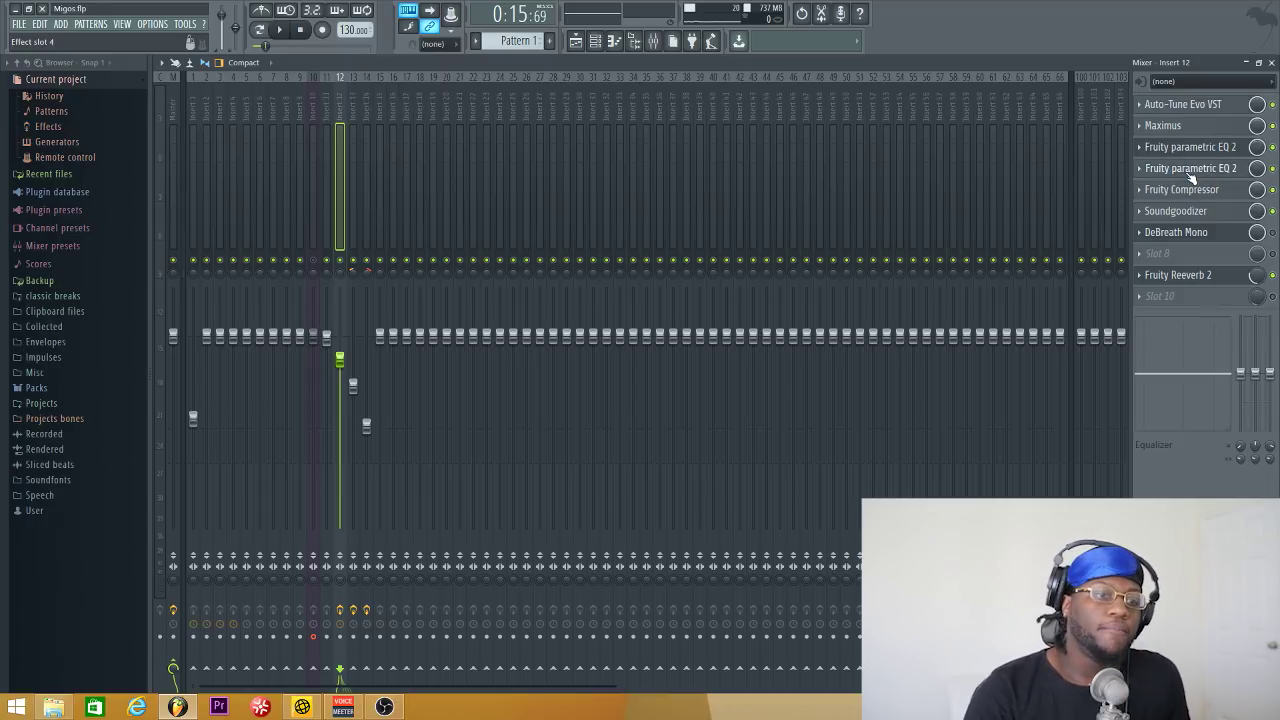
{"action": "left_click", "coordinate": [1188, 168]}
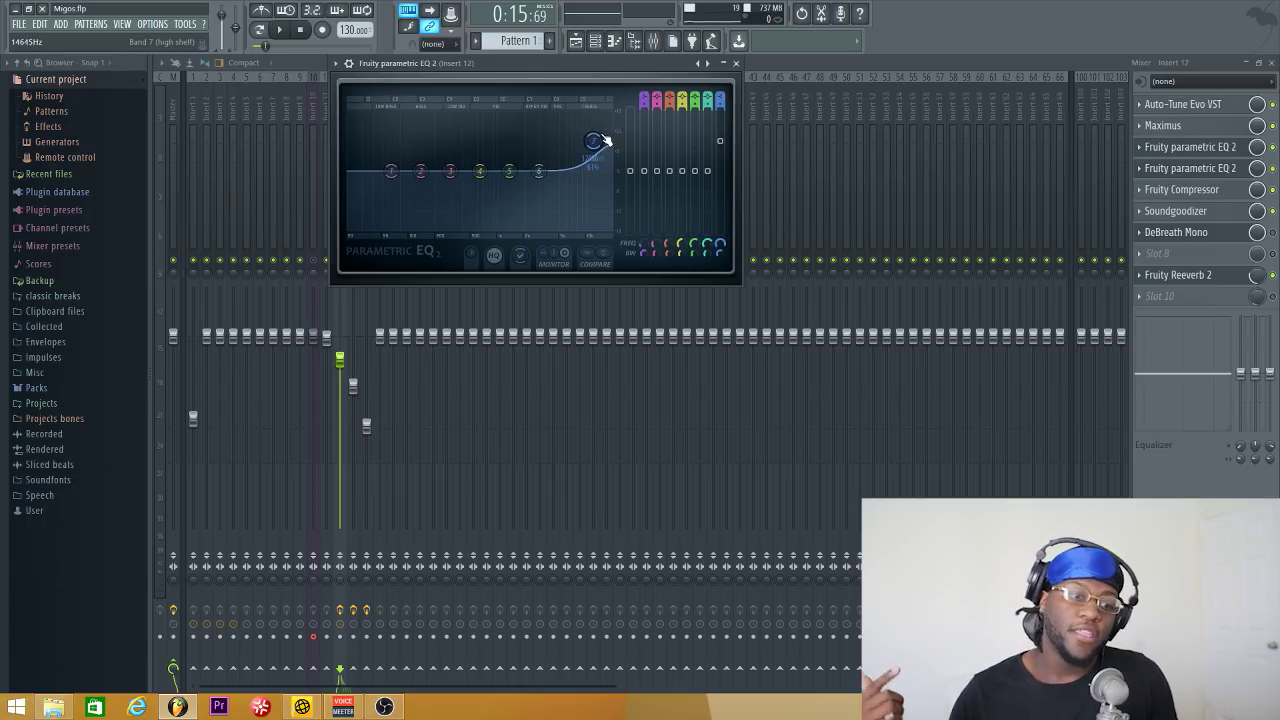
{"action": "left_click", "coordinate": [736, 64]}
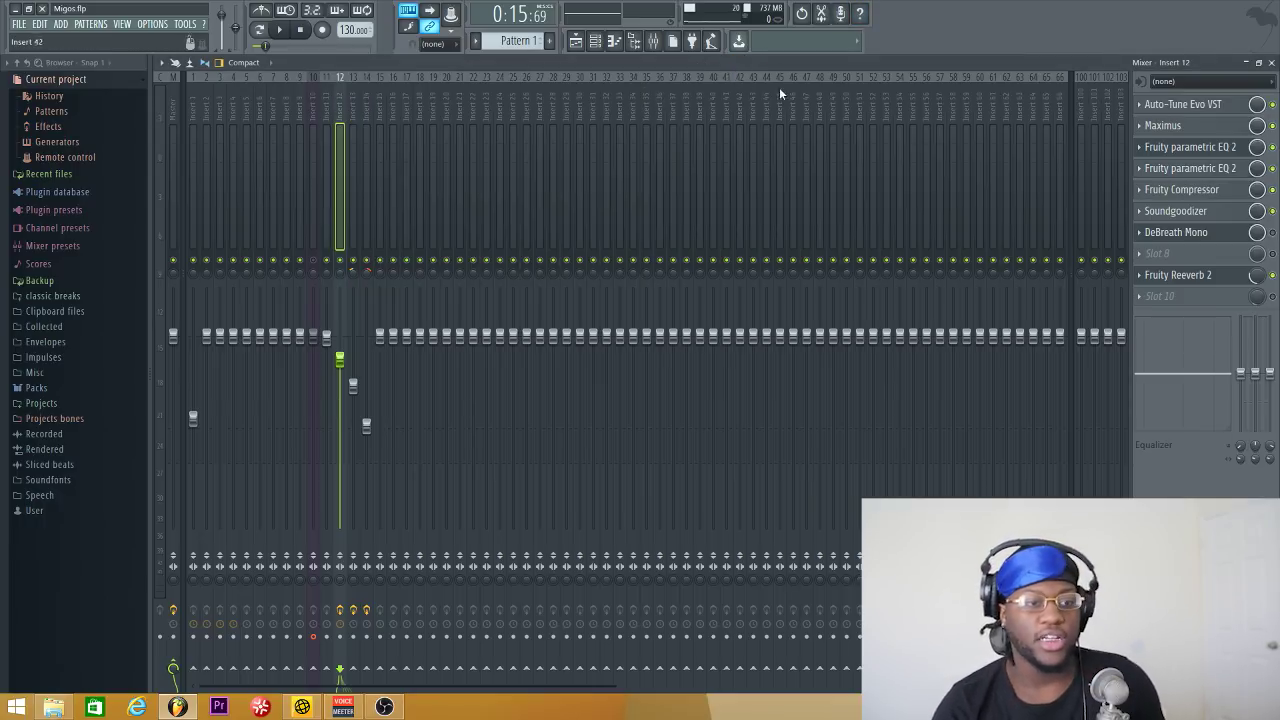
Inspect the Soundgoodizer settings on Insert 12 and play the vocal with the effect bypassed and enabled.
{"action": "left_click", "coordinate": [1220, 212]}
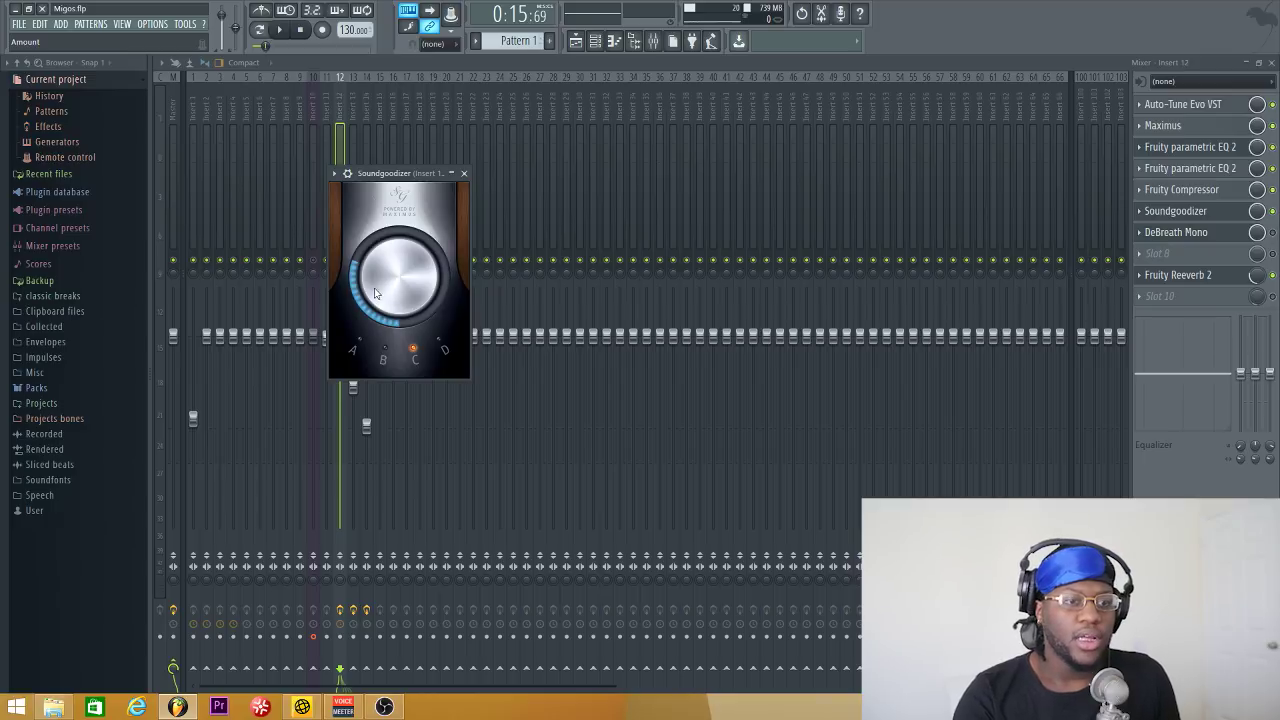
{"action": "left_click", "coordinate": [1274, 211]}
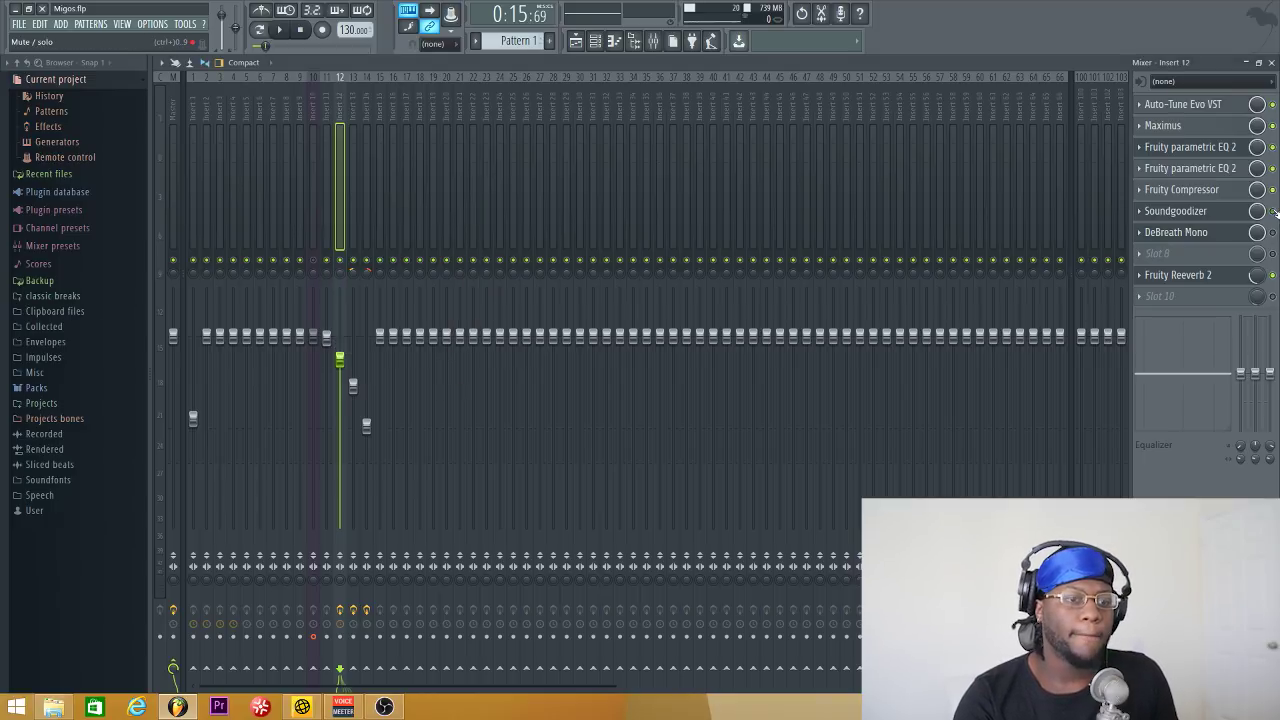
{"action": "key", "text": "space"}
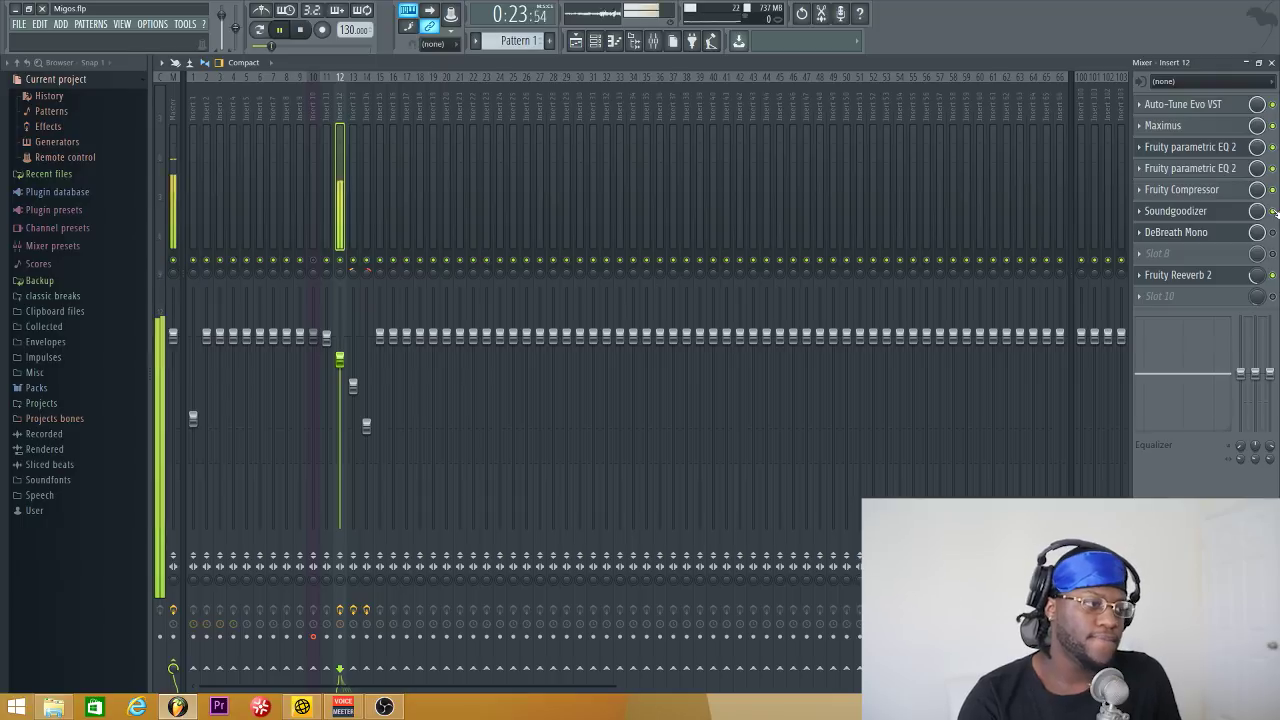
{"action": "key", "text": "space"}
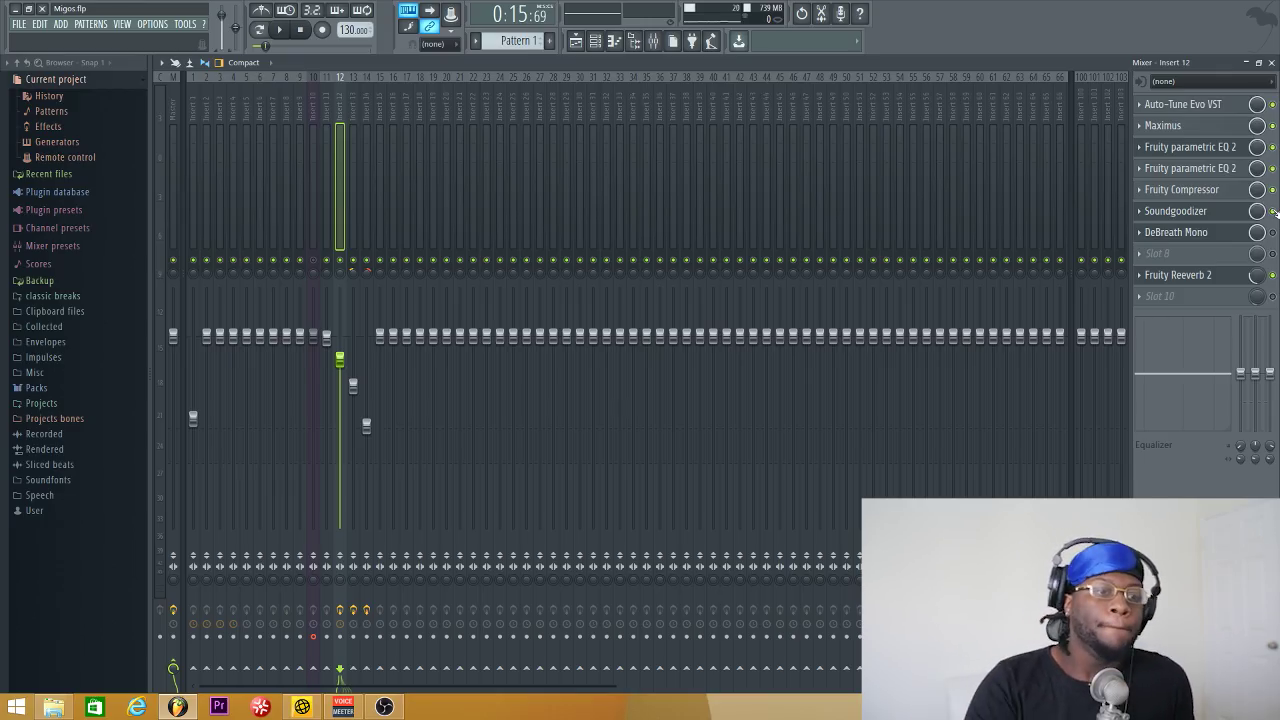
{"action": "left_click", "coordinate": [1212, 211]}
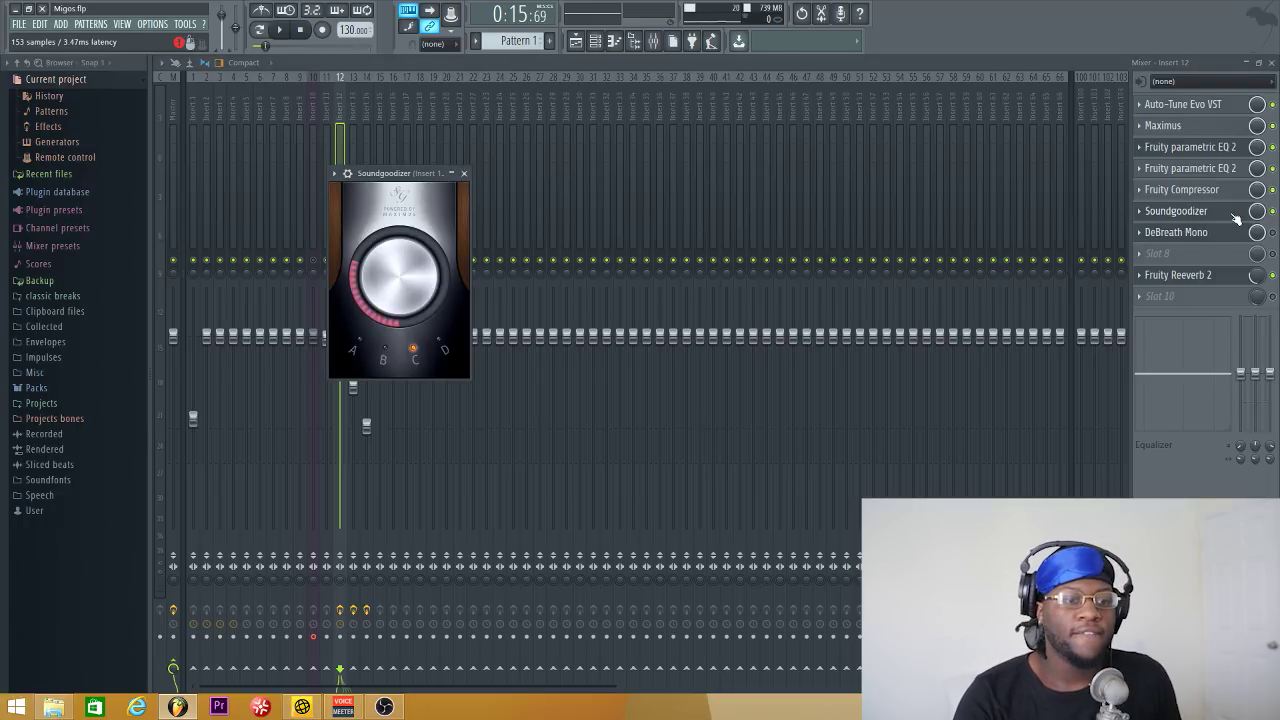
{"action": "left_click", "coordinate": [1180, 211]}
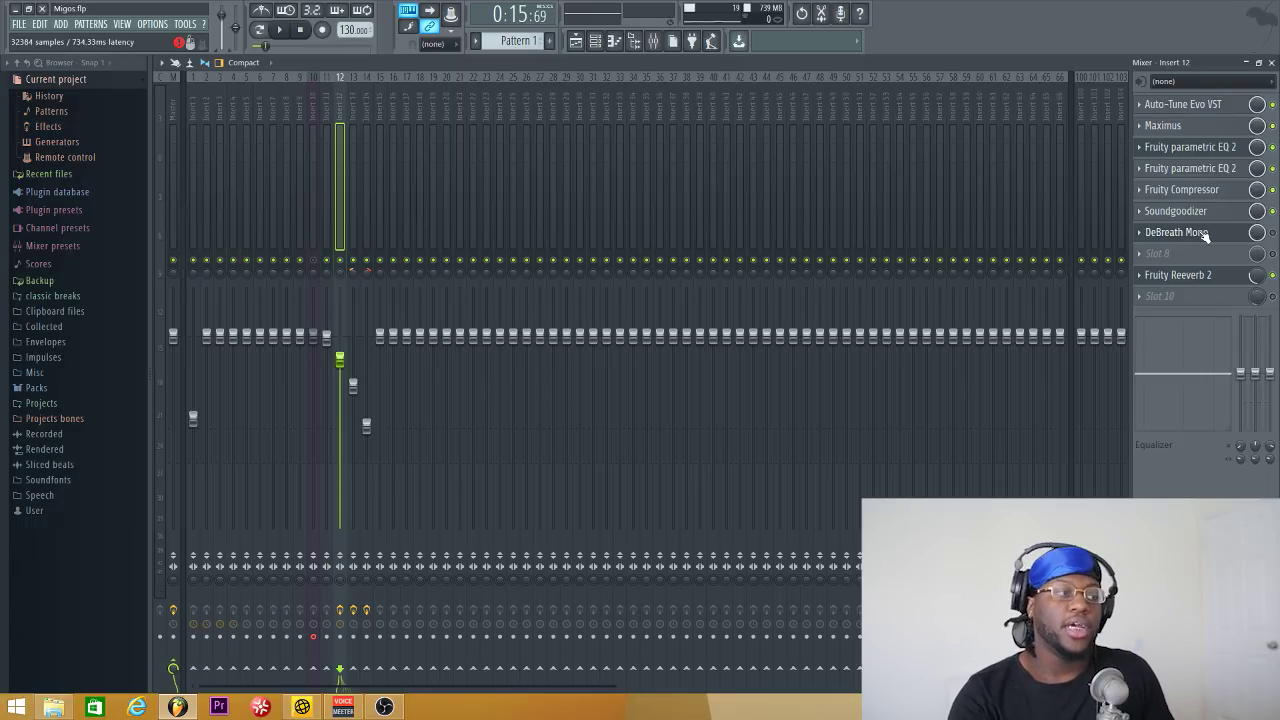
Slice the first Migos_Insert 10_3 clip on Track 2 at about bar 11 and bar 11.5, and delete the short section between the cuts.
{"action": "left_click", "coordinate": [1272, 232]}
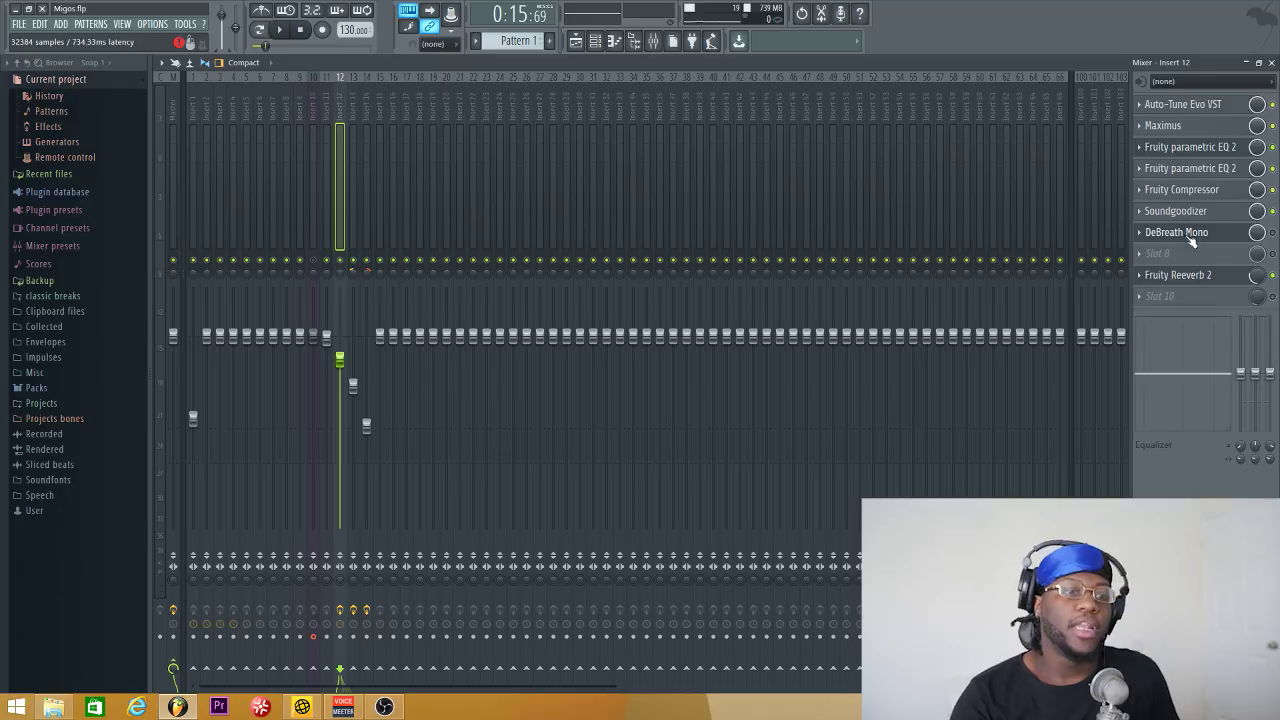
{"action": "left_click", "coordinate": [1271, 62]}
{"action": "left_click", "coordinate": [620, 177]}
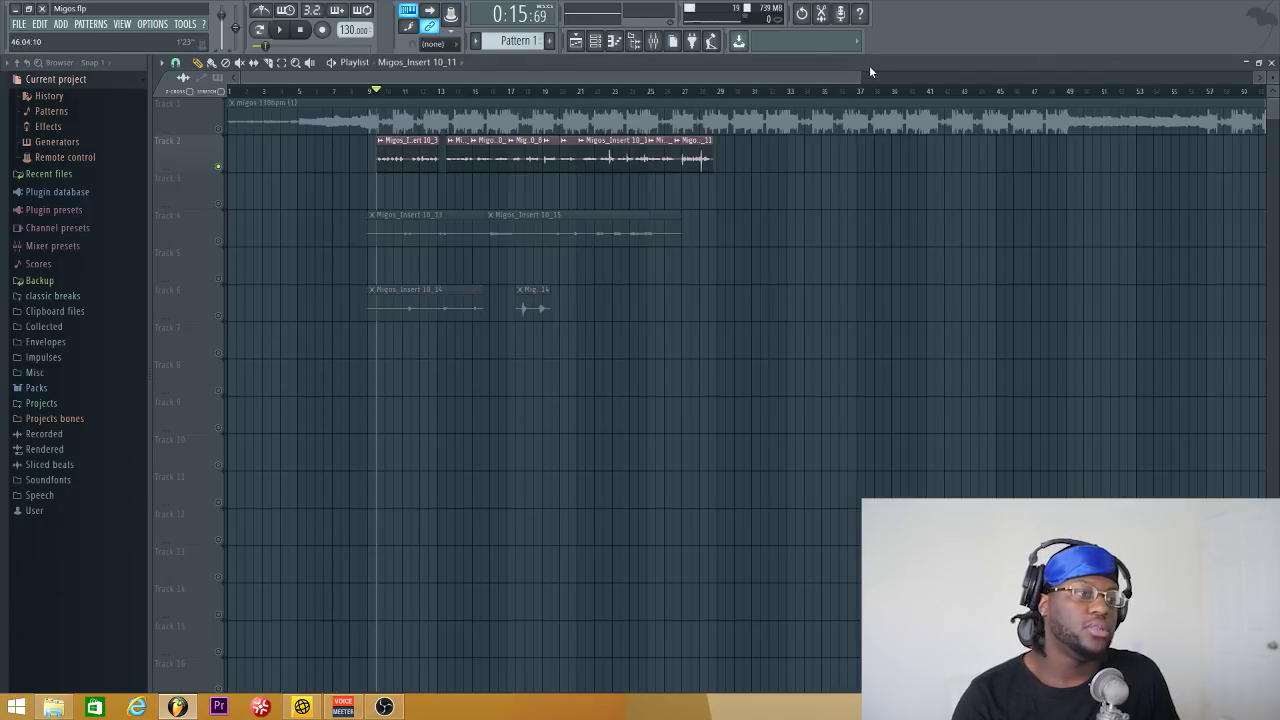
{"action": "scroll", "coordinate": [854, 77], "scroll_direction": "up", "scroll_amount": 3}
{"action": "left_click_drag", "start_coordinate": [525, 91], "coordinate": [447, 94]}
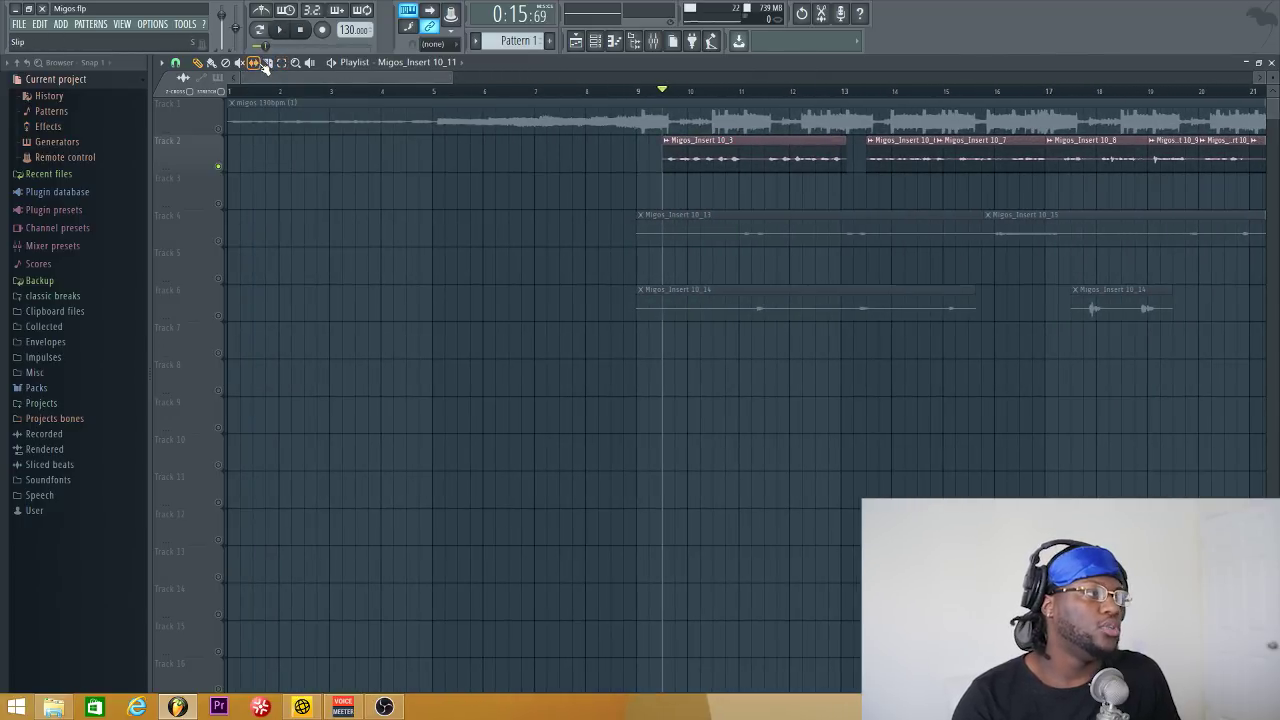
{"action": "left_click", "coordinate": [269, 64]}
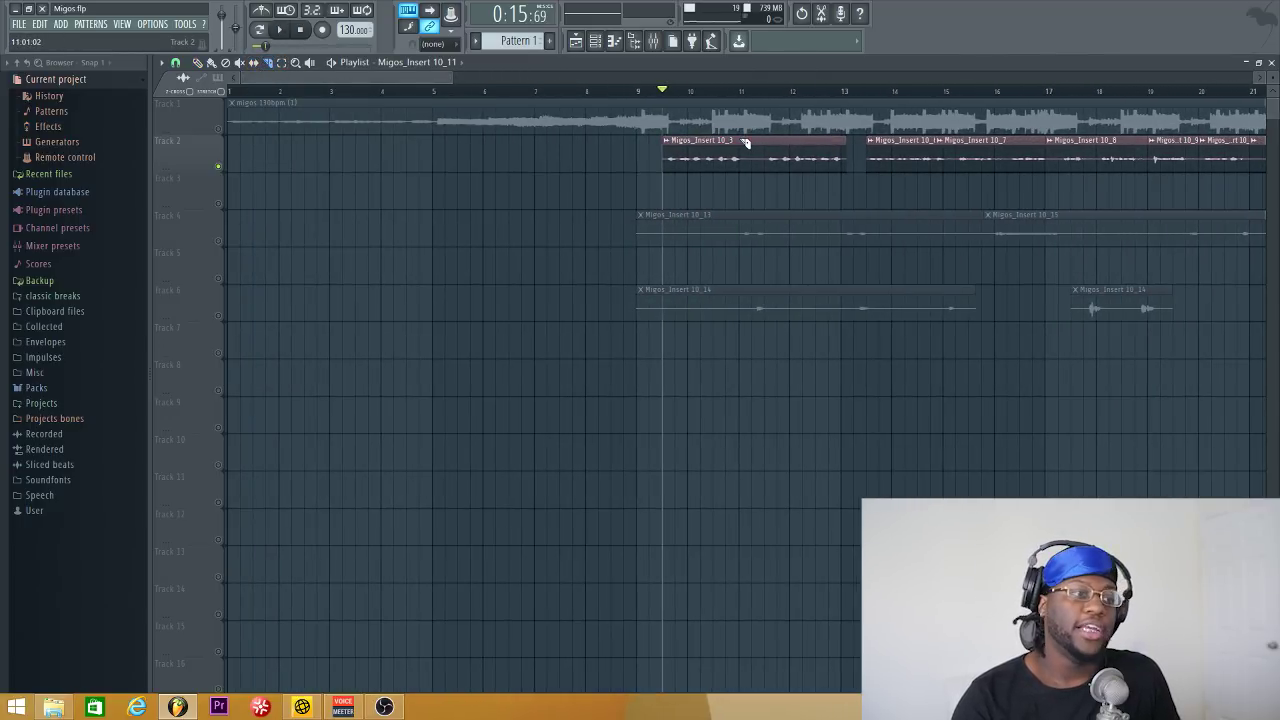
{"action": "left_click_drag", "start_coordinate": [745, 142], "coordinate": [740, 183]}
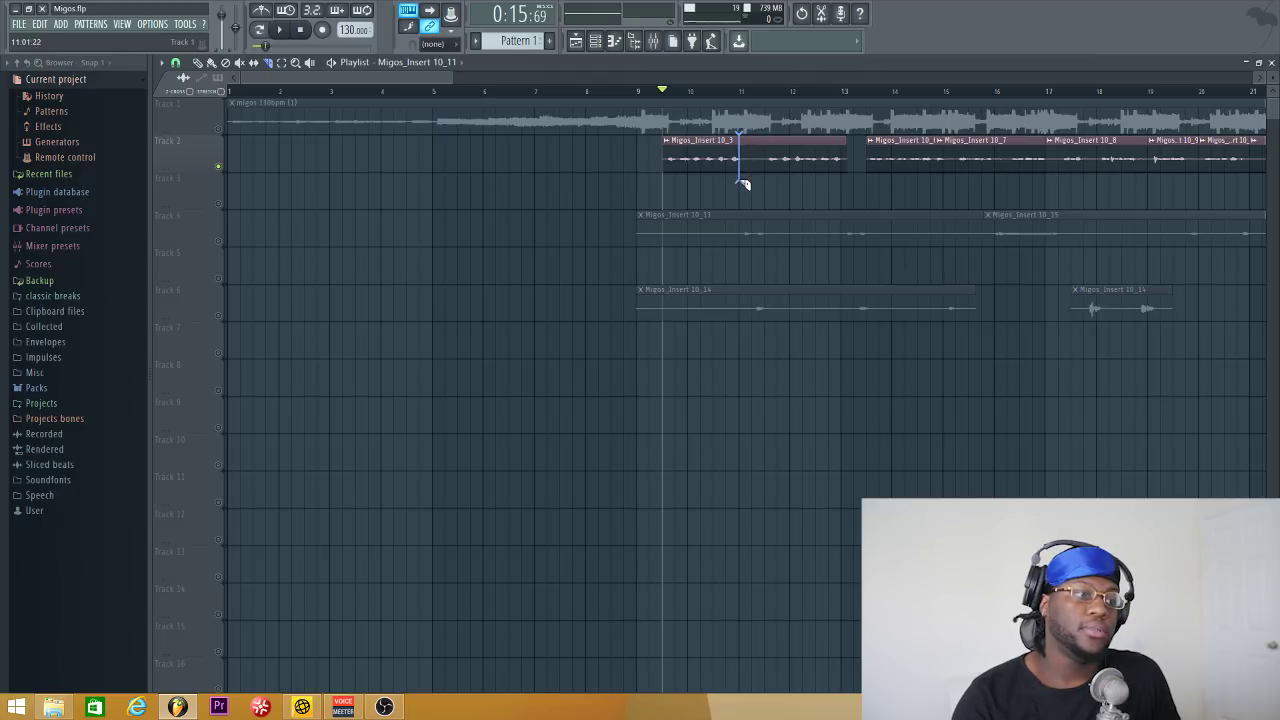
{"action": "left_click_drag", "start_coordinate": [772, 137], "coordinate": [774, 194]}
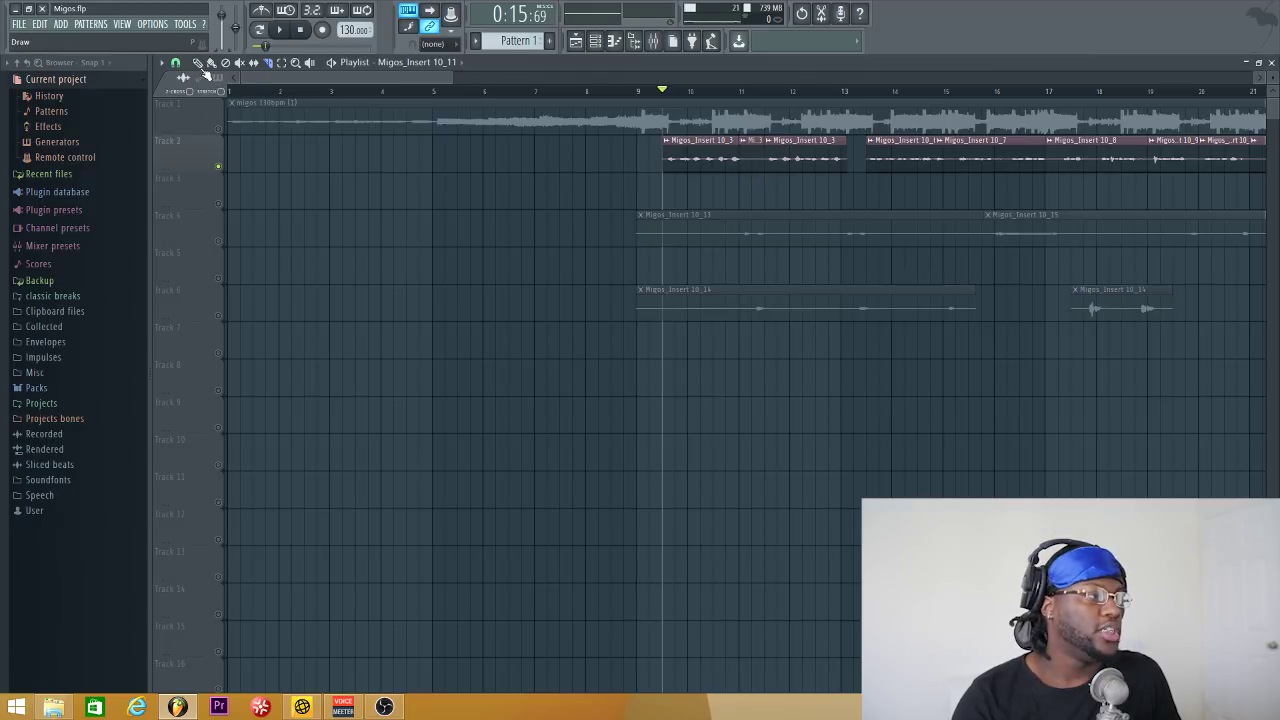
{"action": "right_click", "coordinate": [752, 150]}
Play the trimmed Track 2 vocal, bring in the Track 1 beat during playback, and mute the beat again after stopping.
{"action": "key", "text": "space"}
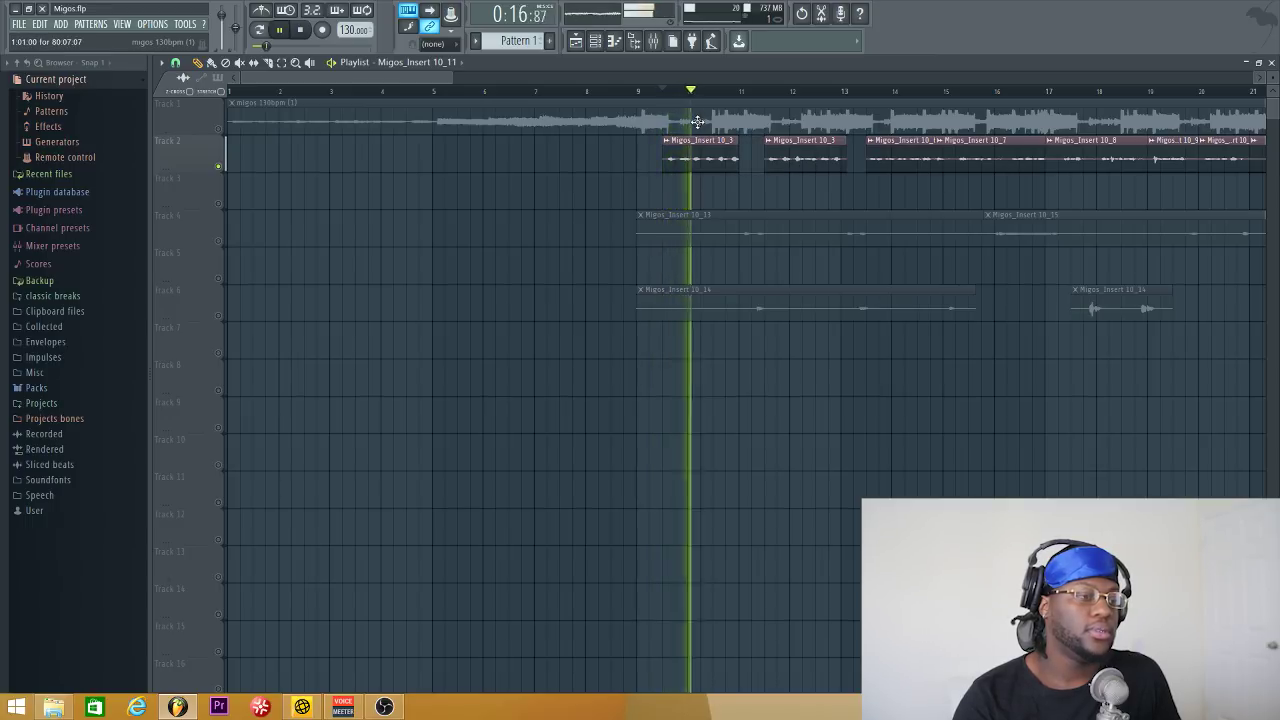
{"action": "left_click", "coordinate": [218, 129]}
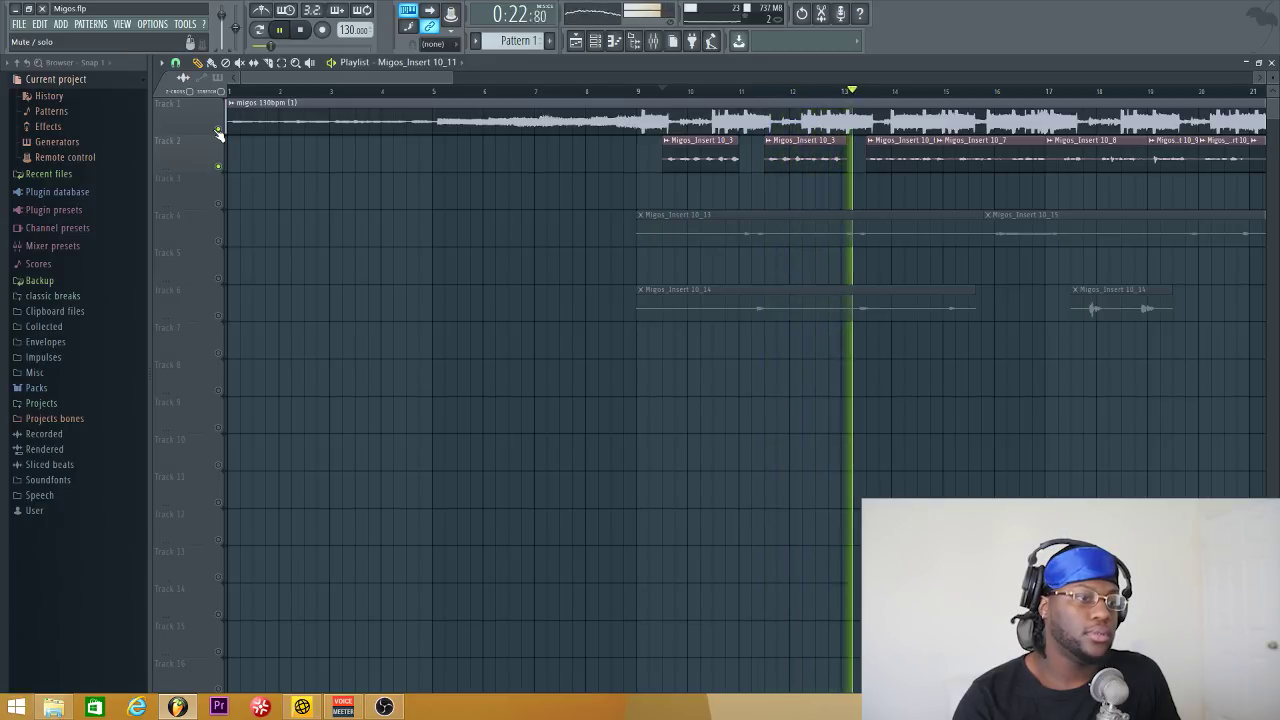
{"action": "key", "text": "space"}
{"action": "left_click", "coordinate": [218, 129]}
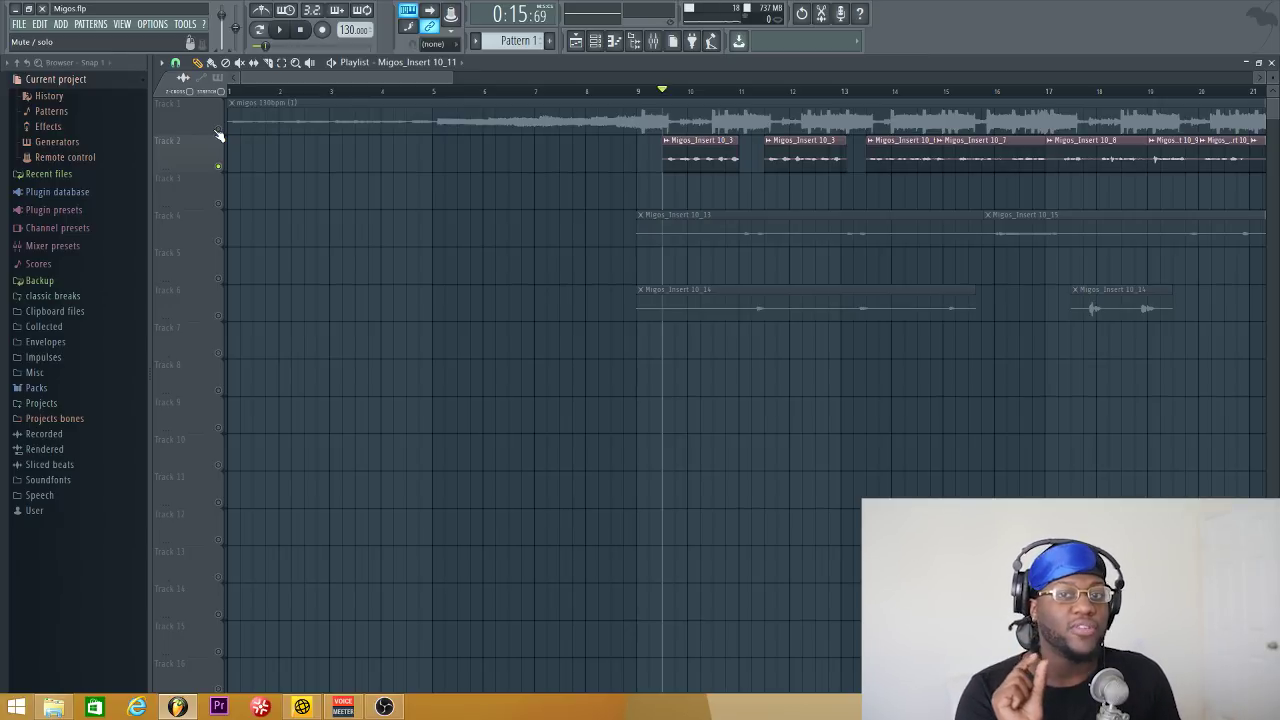
Inspect the Fruity Reeverb 2 settings and its mix level in the Insert 12 effects chain.
{"action": "left_click", "coordinate": [653, 40]}
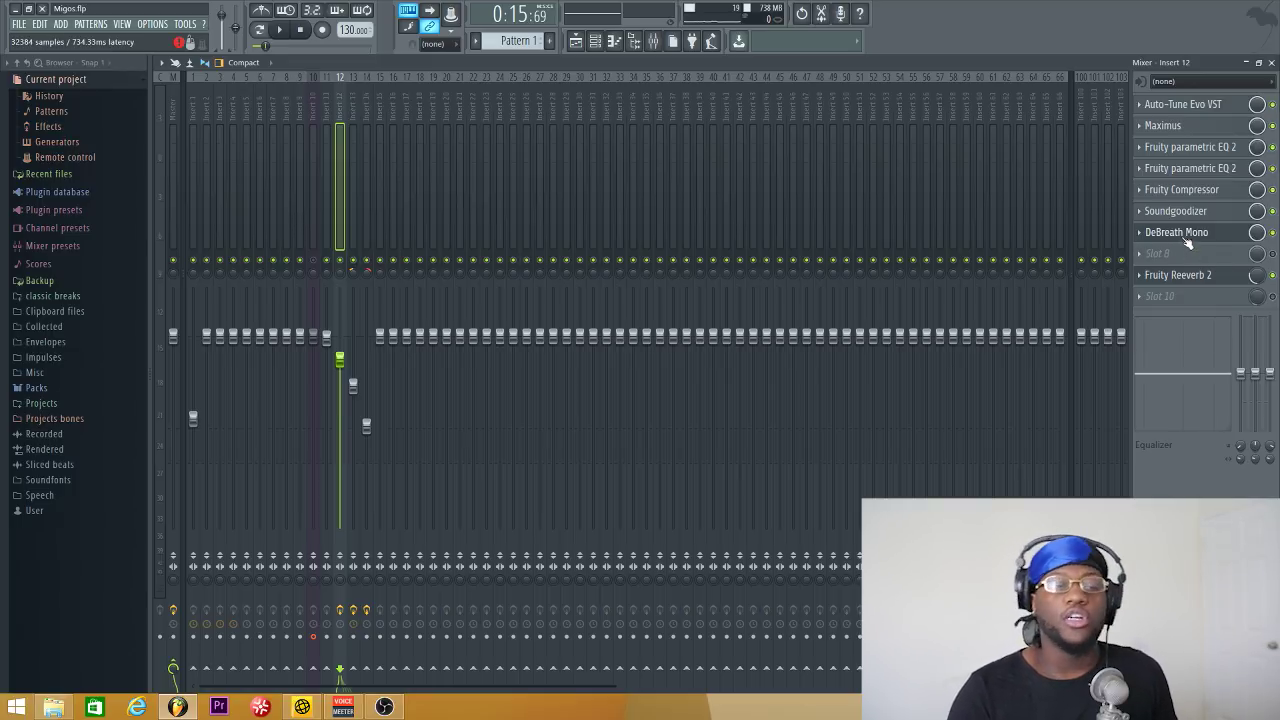
{"action": "left_click", "coordinate": [1271, 62]}
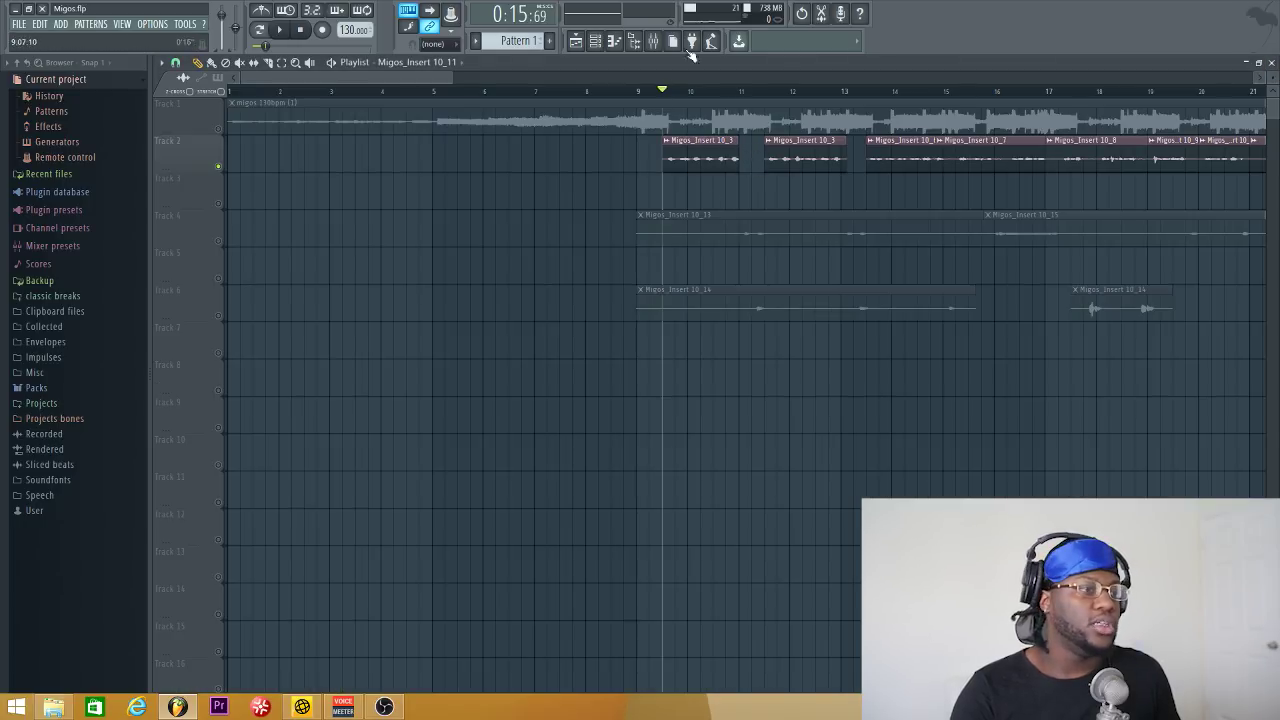
{"action": "left_click", "coordinate": [653, 41]}
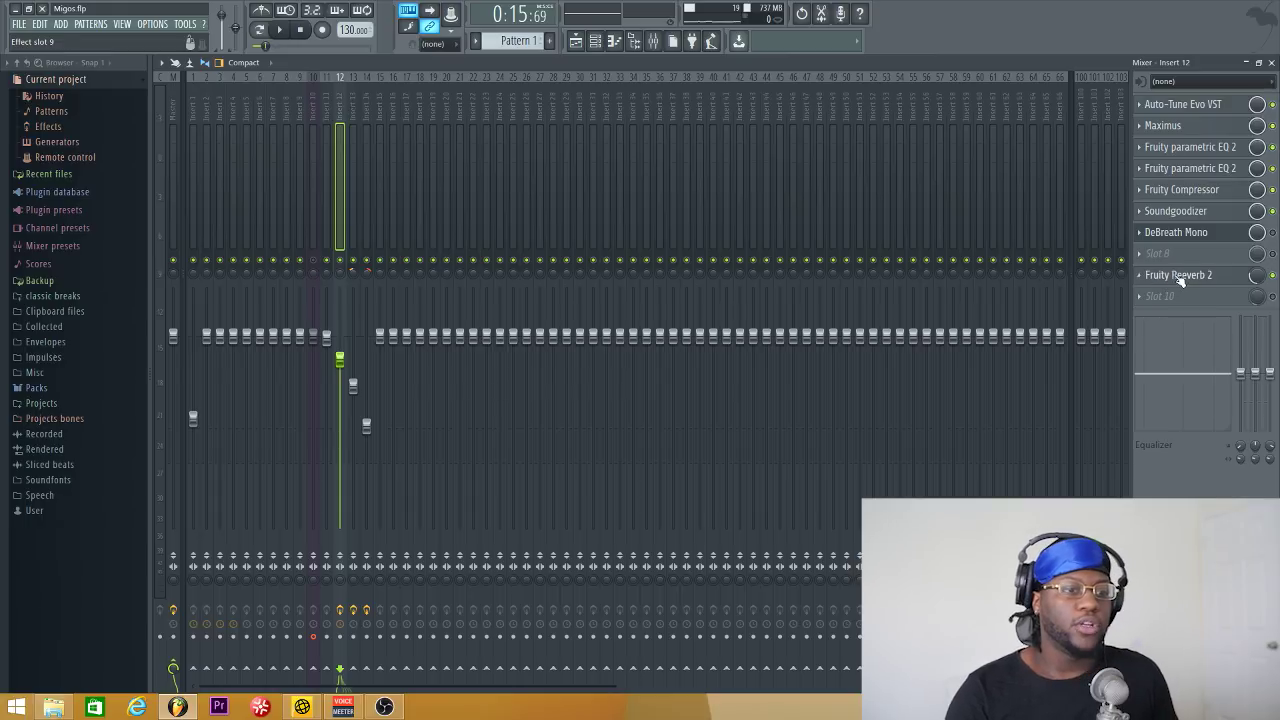
{"action": "left_click", "coordinate": [1180, 277]}
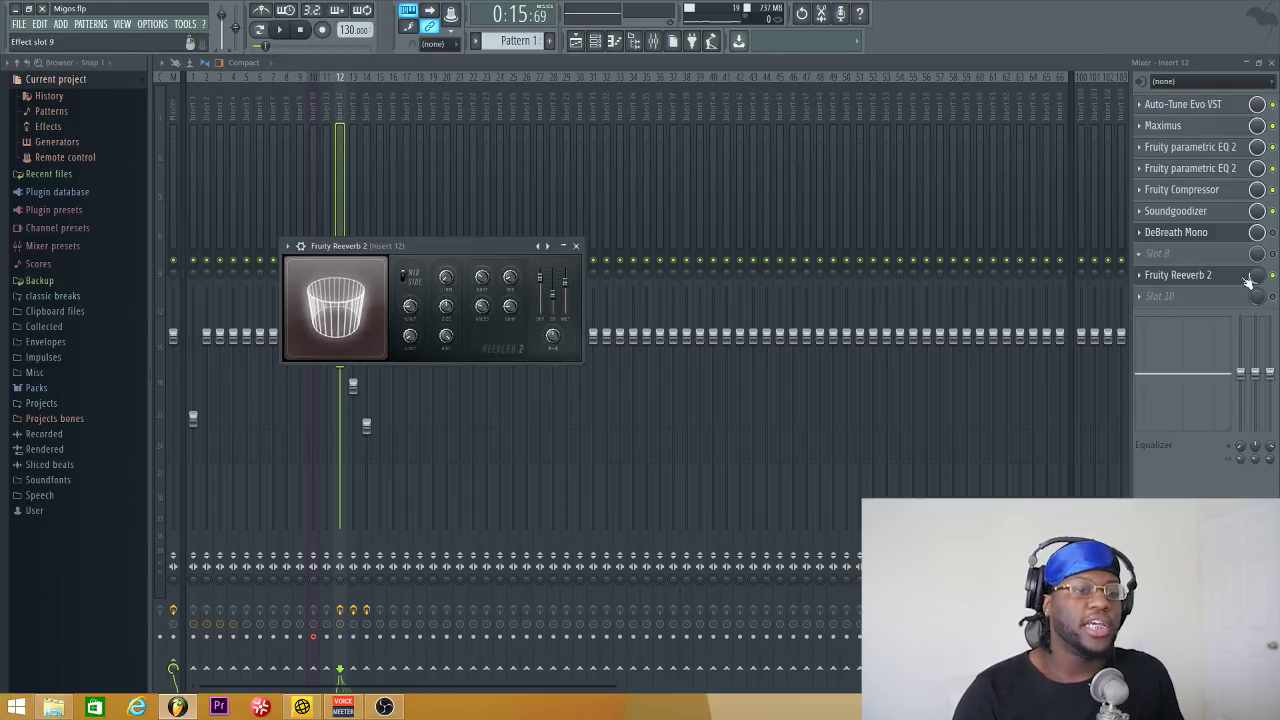
{"action": "mouse_move", "coordinate": [1256, 276]}
{"action": "left_mouse_down"}
{"action": "mouse_move", "coordinate": [1256, 264]}
{"action": "mouse_move", "coordinate": [1256, 276]}
{"action": "left_mouse_up"}
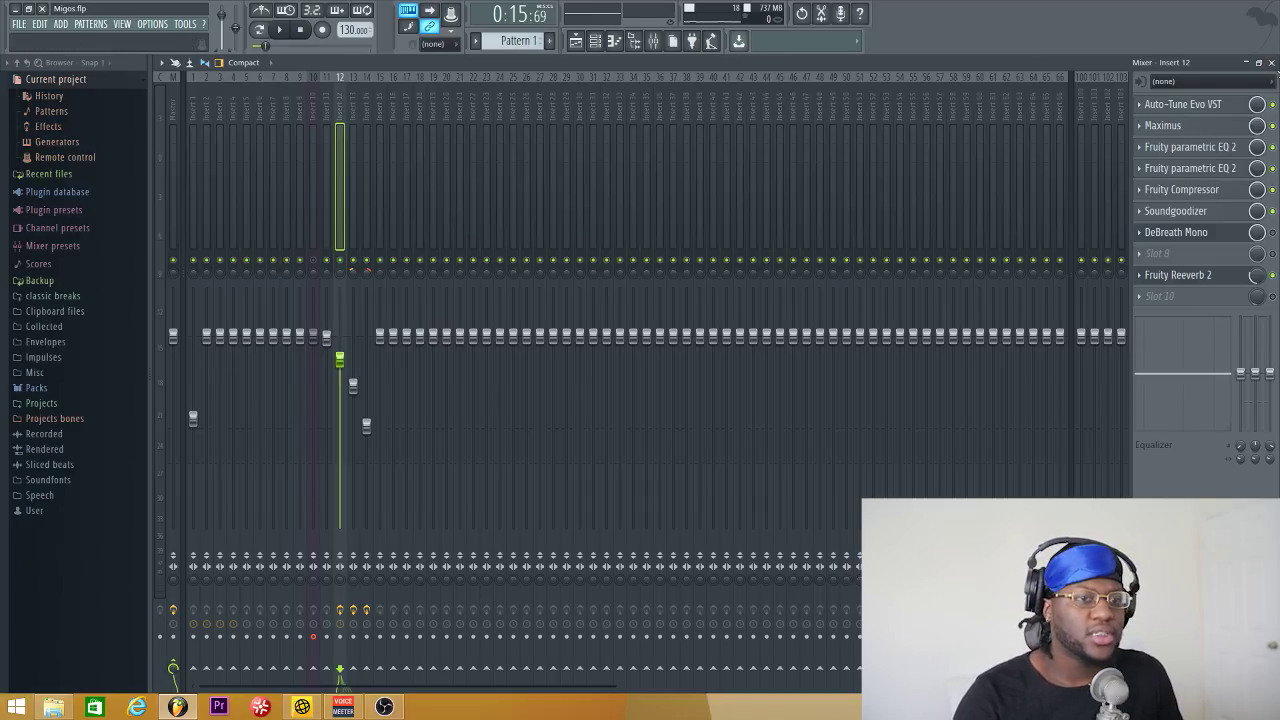
Unmute Tracks 4, 5 and 6 and play them with the Track 2 lead vocal, muting Track 2 during playback.
{"action": "left_click", "coordinate": [1272, 64]}
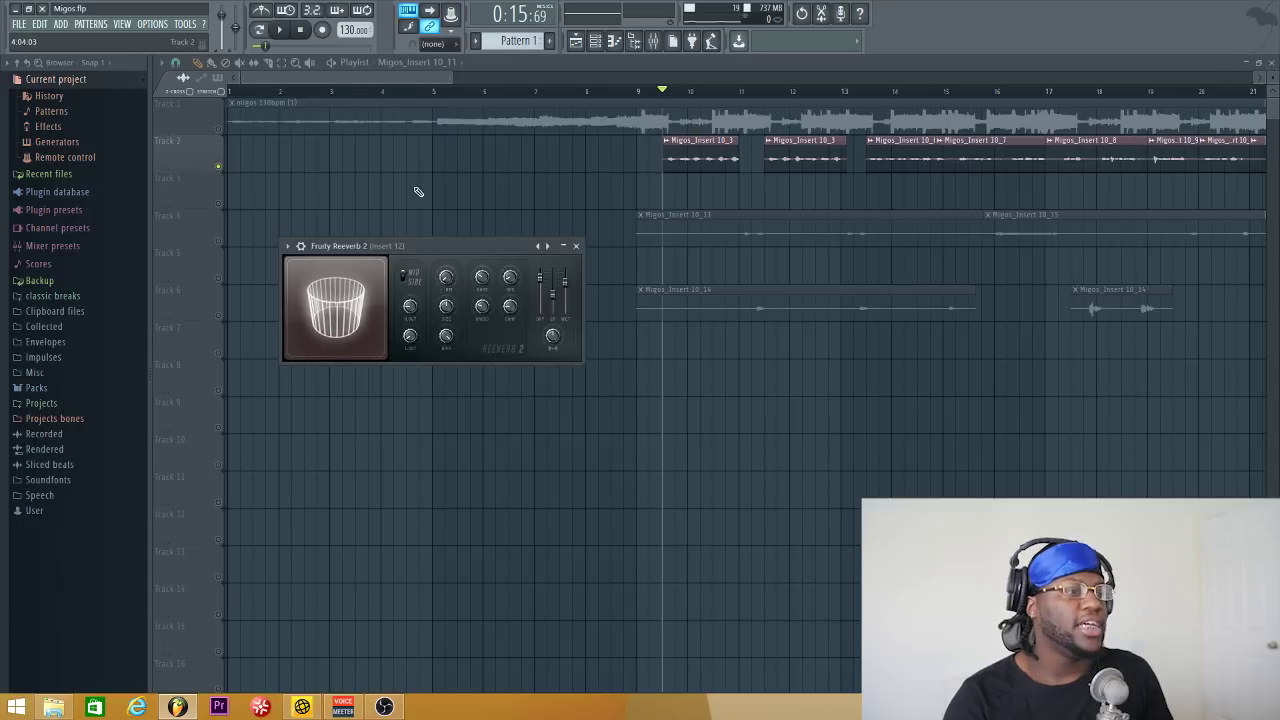
{"action": "left_click", "coordinate": [218, 241]}
{"action": "left_click", "coordinate": [218, 278]}
{"action": "left_click", "coordinate": [218, 316]}
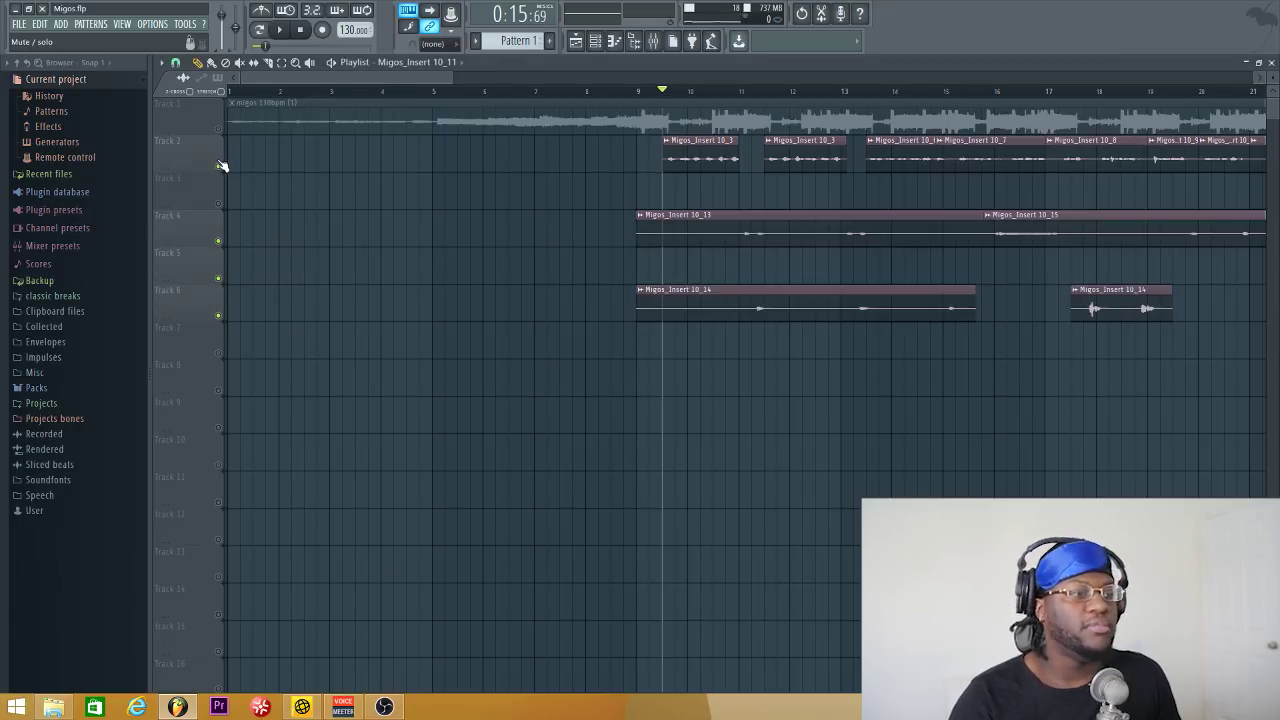
{"action": "key", "text": "space"}
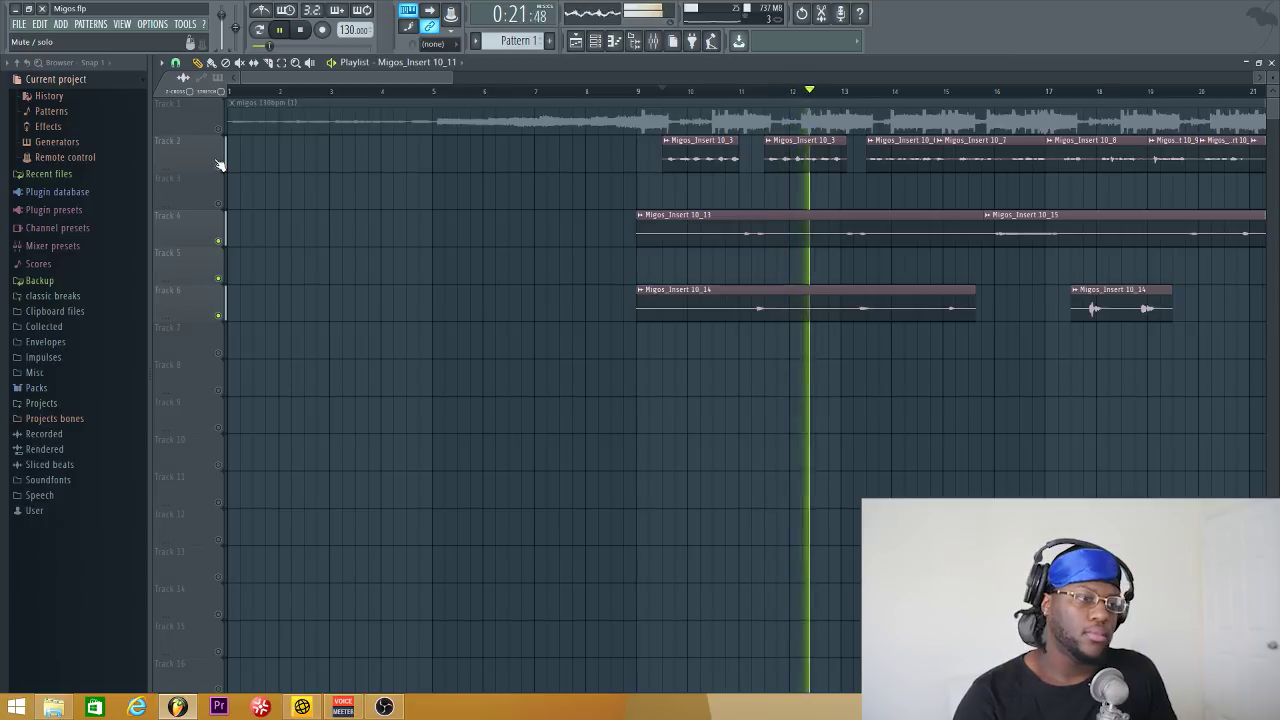
{"action": "left_click", "coordinate": [219, 165]}
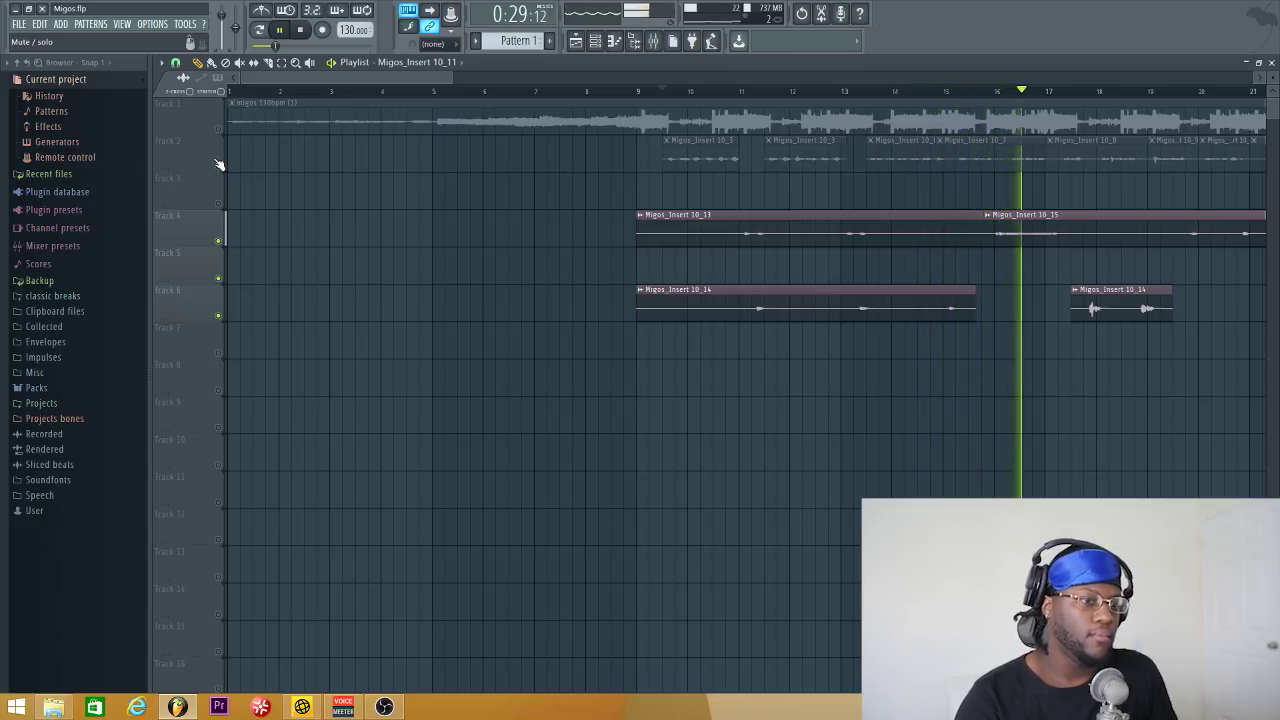
{"action": "key", "text": "space"}
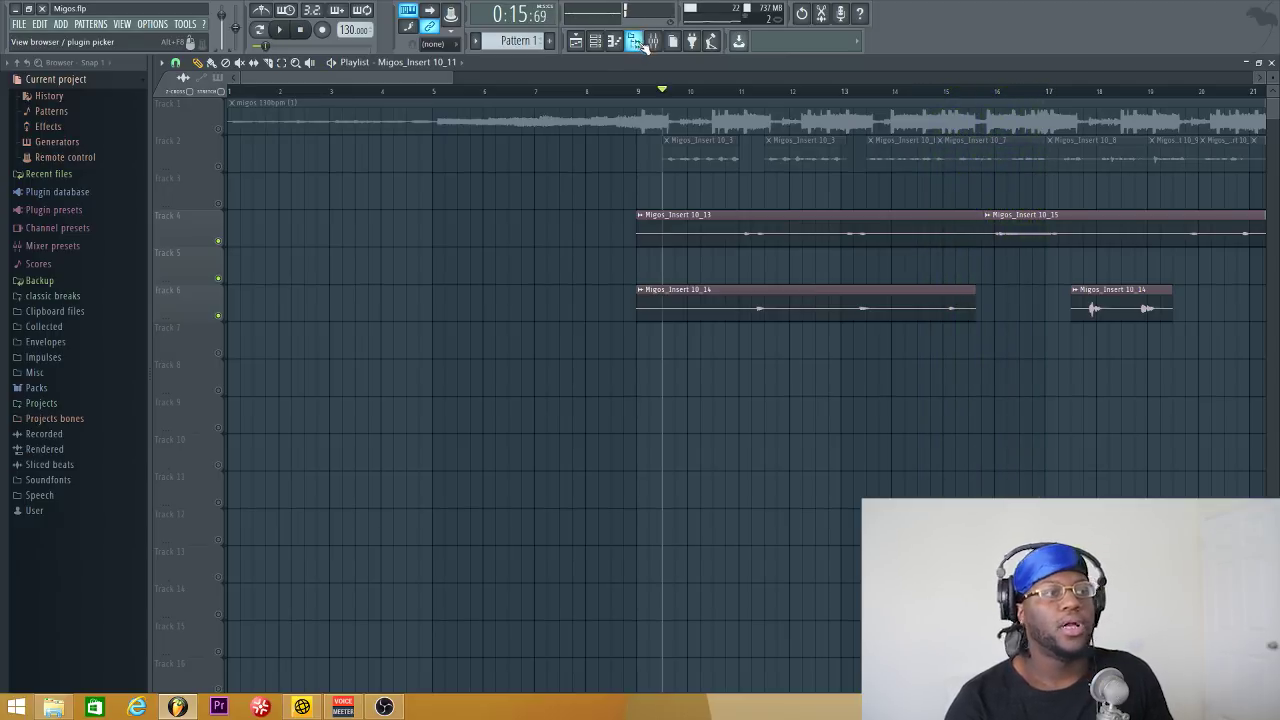
Review the Insert 13 effects chain, and unmute Track 2 to play all the vocal tracks together.
{"action": "left_click", "coordinate": [653, 45]}
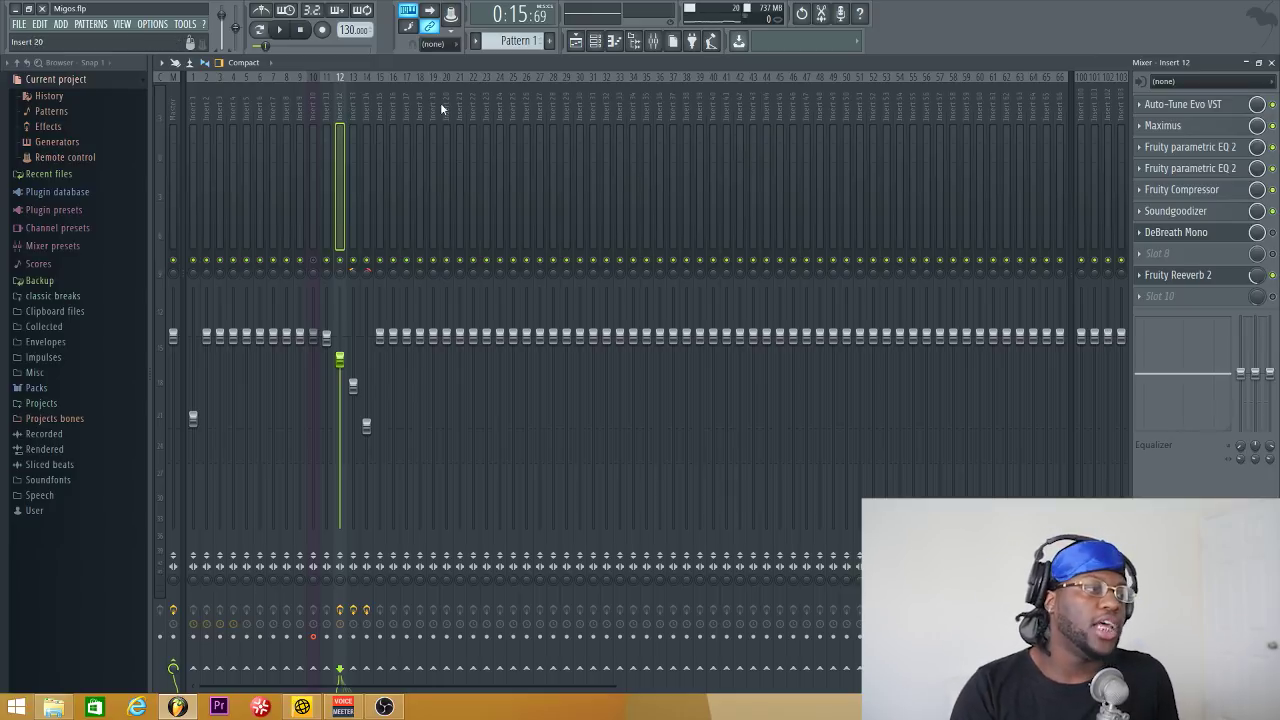
{"action": "left_click", "coordinate": [353, 88]}
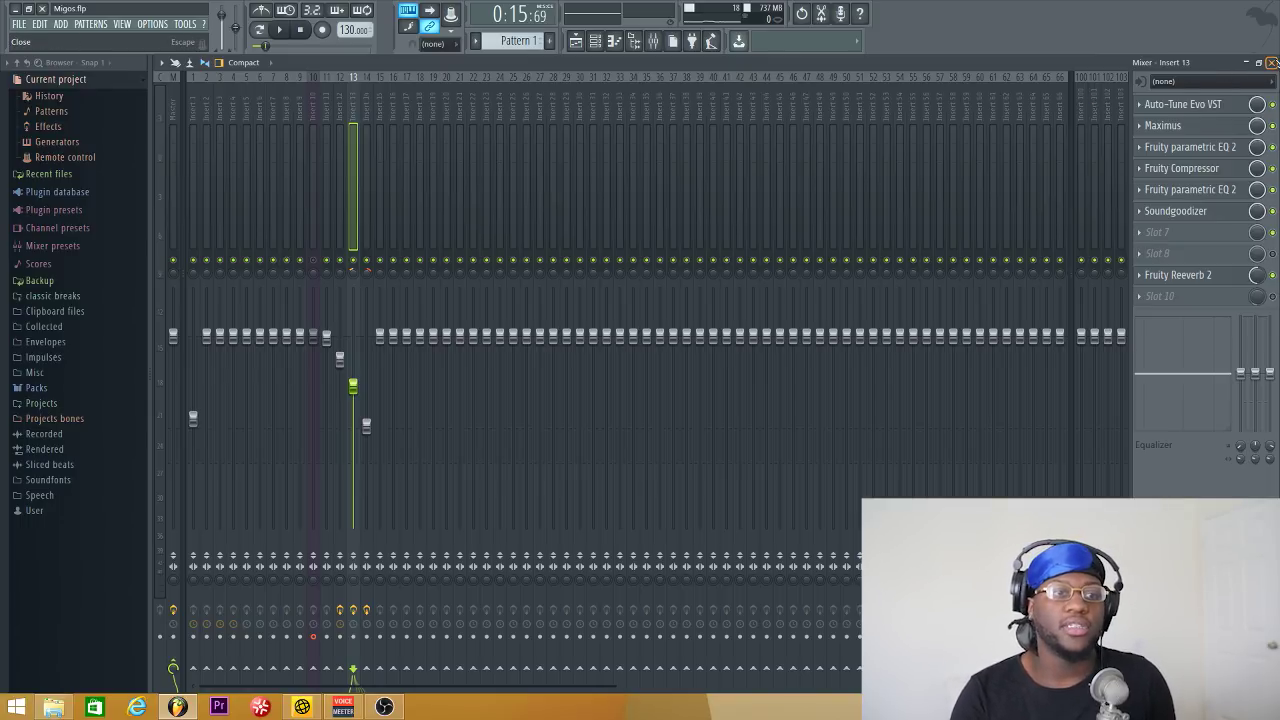
{"action": "left_click", "coordinate": [1272, 63]}
{"action": "left_click", "coordinate": [219, 165]}
{"action": "key", "text": "space"}
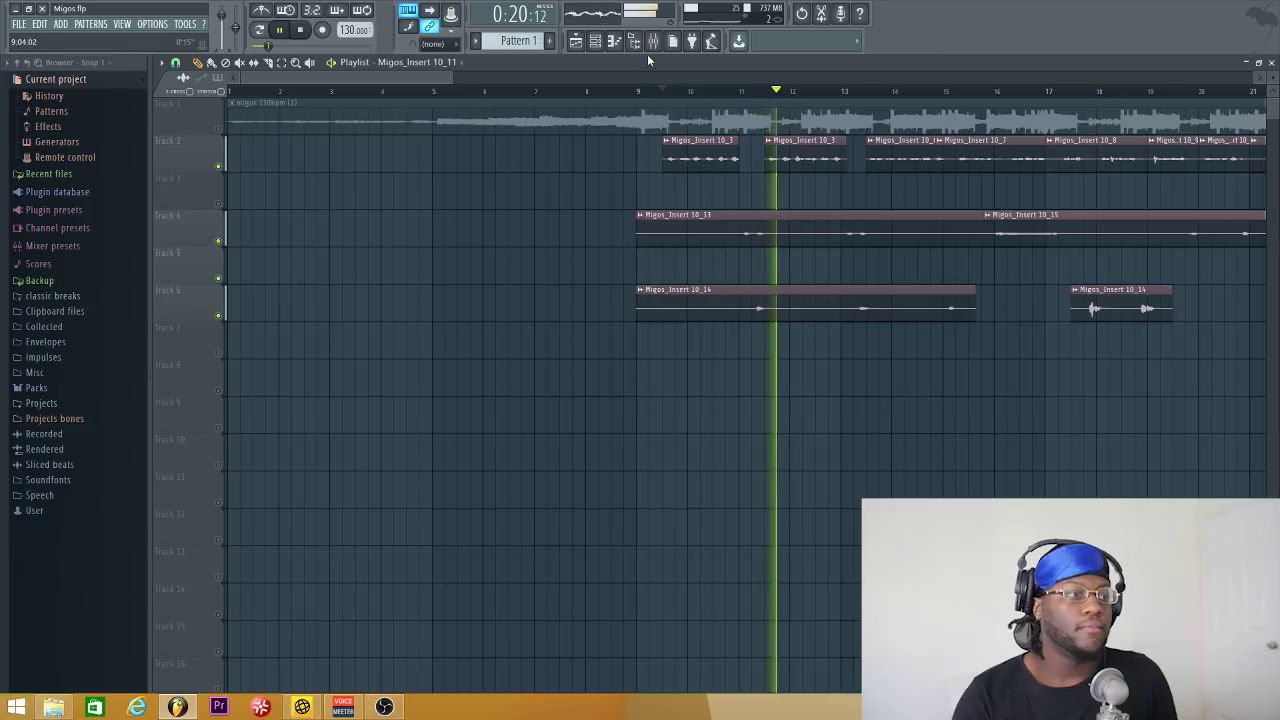
{"action": "key", "text": "space"}
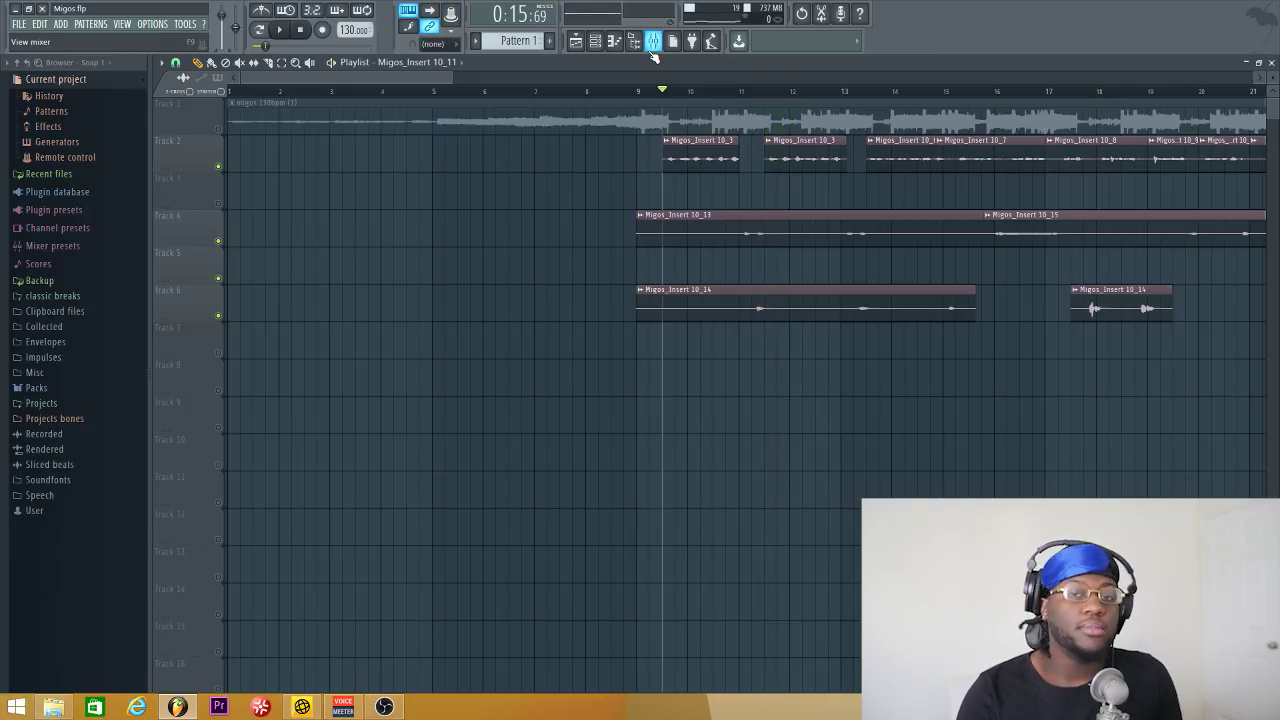
Compare the effects chains of Insert 12 and Insert 13, and check the Fruity Reeverb 2 mix level on Insert 13.
{"action": "left_click", "coordinate": [652, 45]}
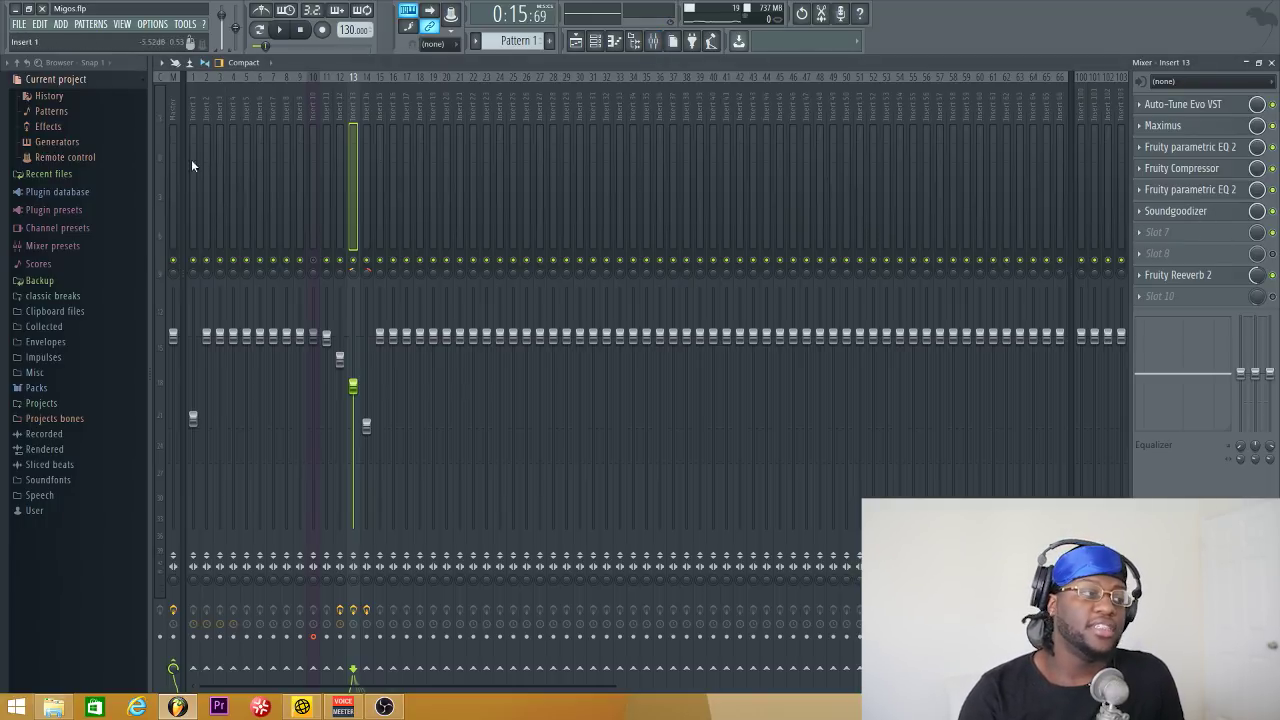
{"action": "left_click", "coordinate": [339, 112]}
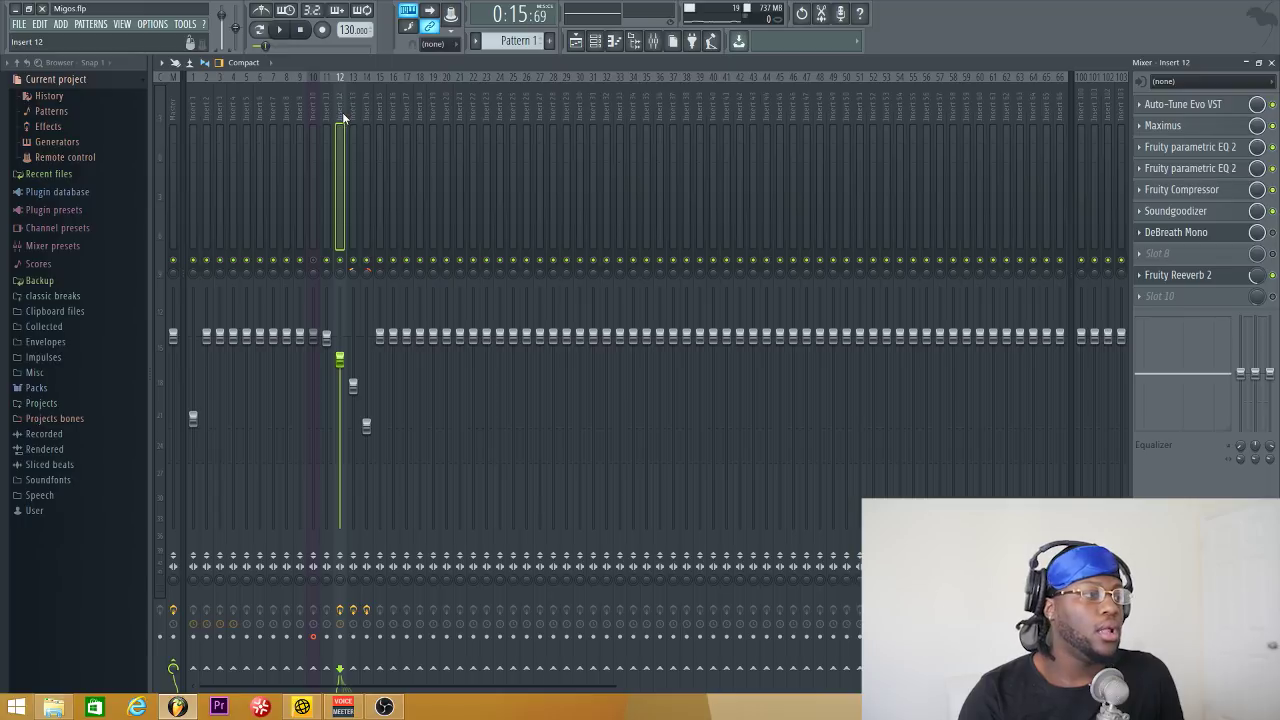
{"action": "left_click", "coordinate": [352, 119]}
{"action": "left_click", "coordinate": [339, 112]}
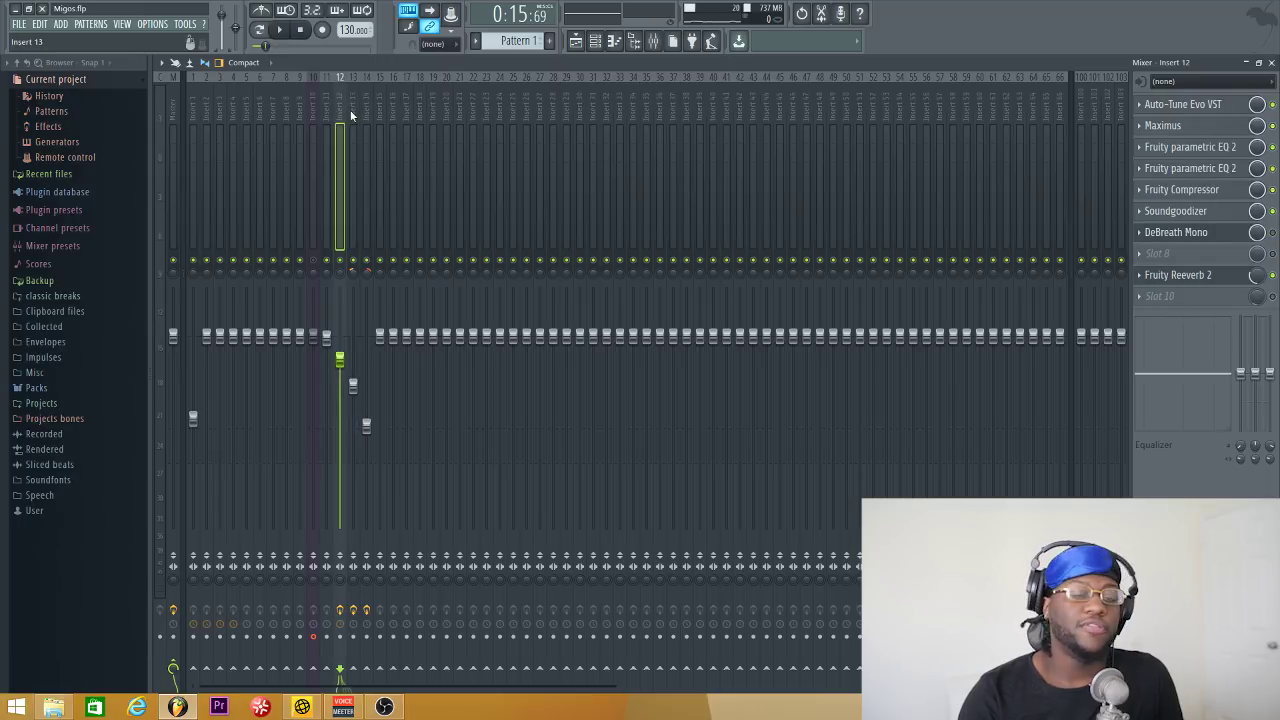
{"action": "left_click", "coordinate": [351, 116]}
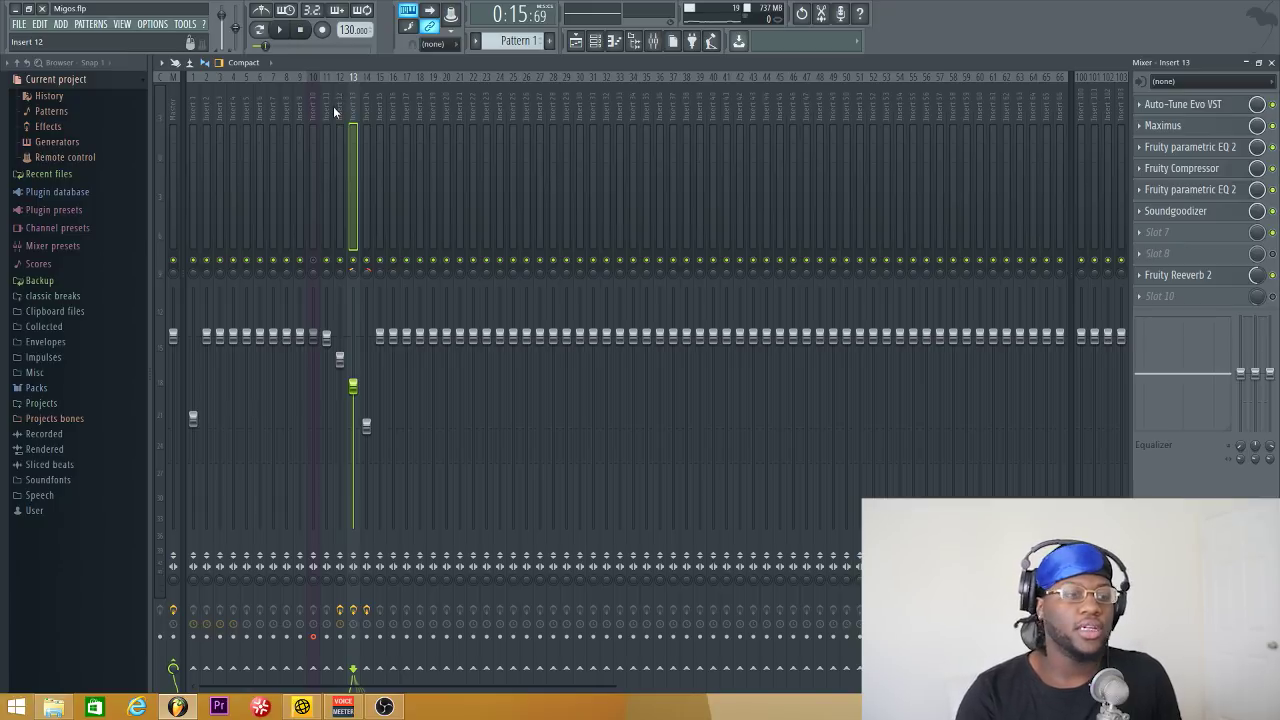
{"action": "left_click", "coordinate": [337, 112]}
{"action": "left_click", "coordinate": [352, 113]}
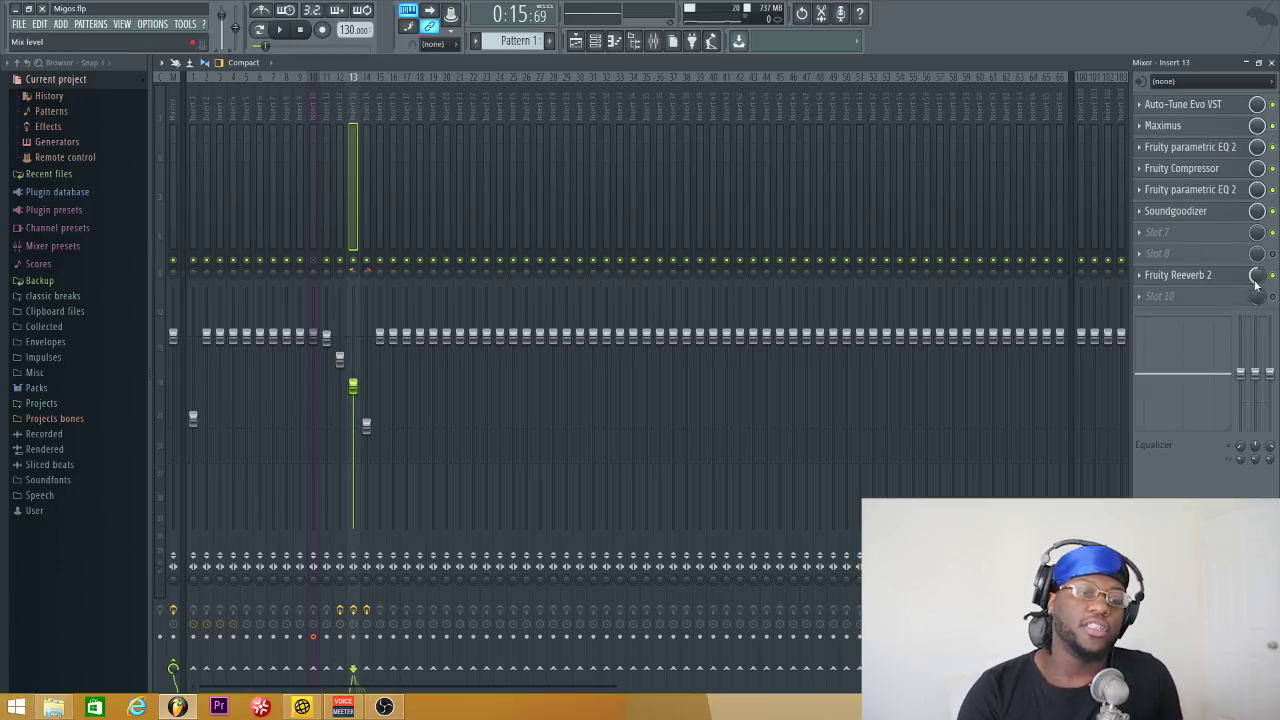
{"action": "mouse_move", "coordinate": [1257, 276]}
{"action": "left_mouse_down"}
{"action": "mouse_move", "coordinate": [1257, 330]}
{"action": "mouse_move", "coordinate": [1259, 283]}
{"action": "left_mouse_up"}
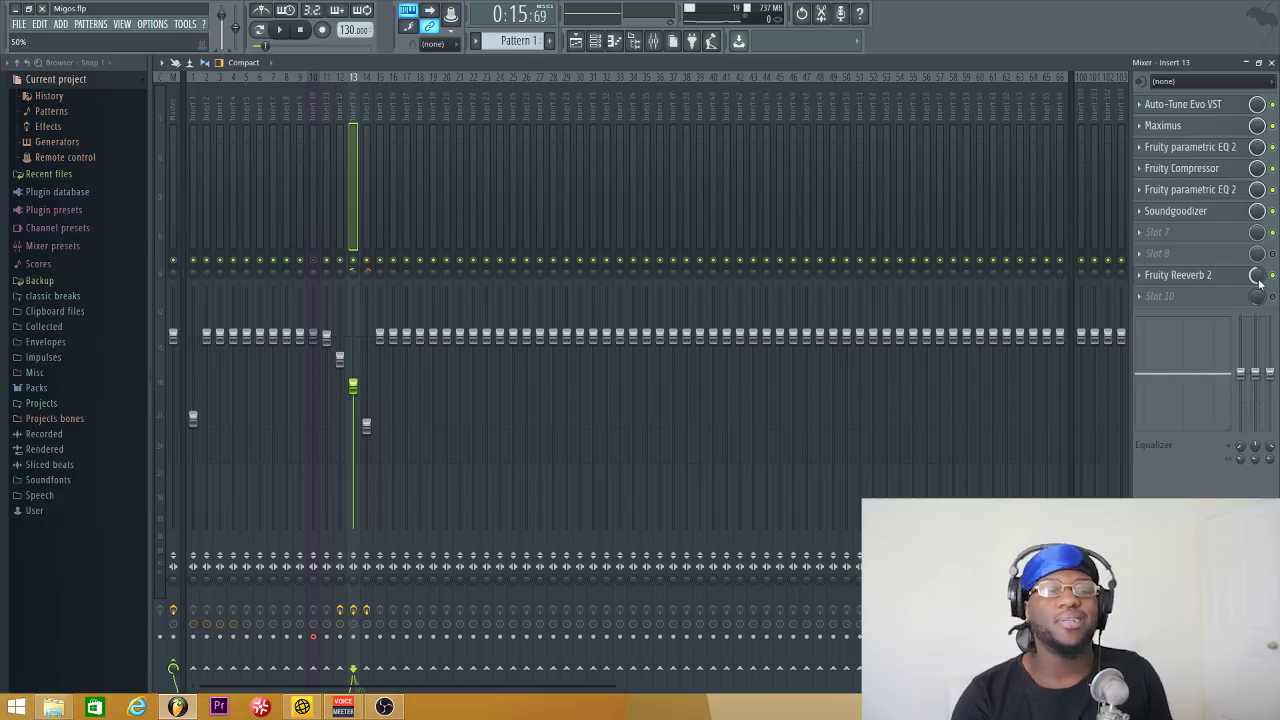